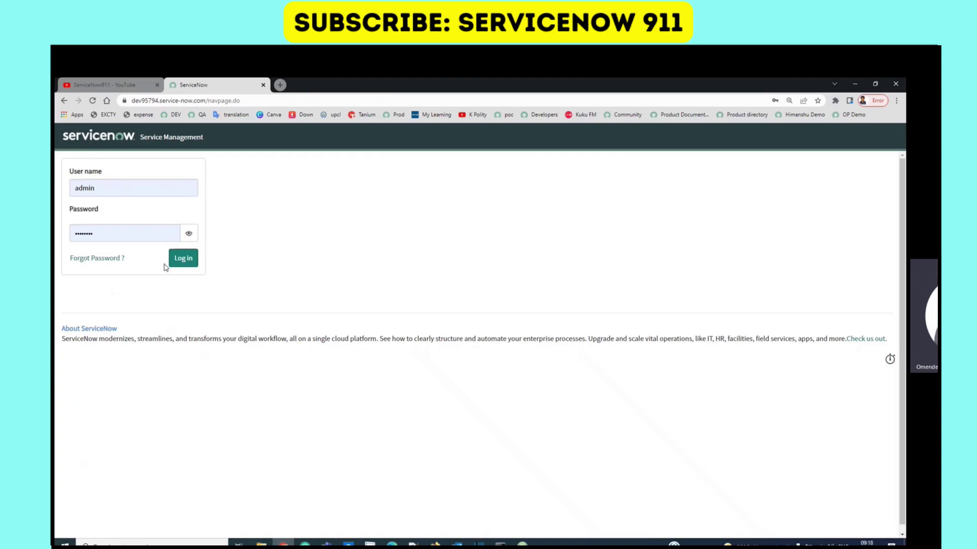
# Log in to the ServiceNow instance as the admin user.
pyautogui.click(182, 258)
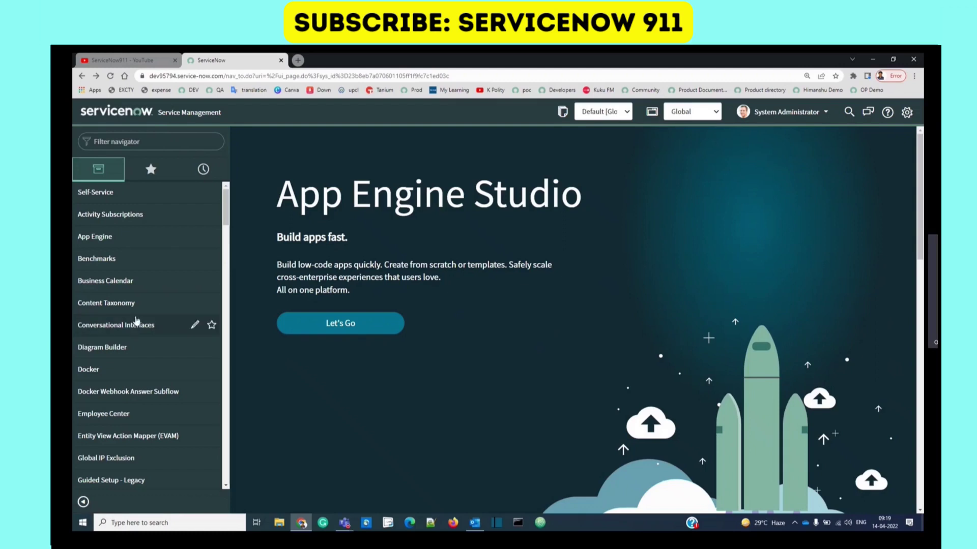
# Go to the ITIL Homepage and bring up its list of available homepages.
pyautogui.click(110, 116)
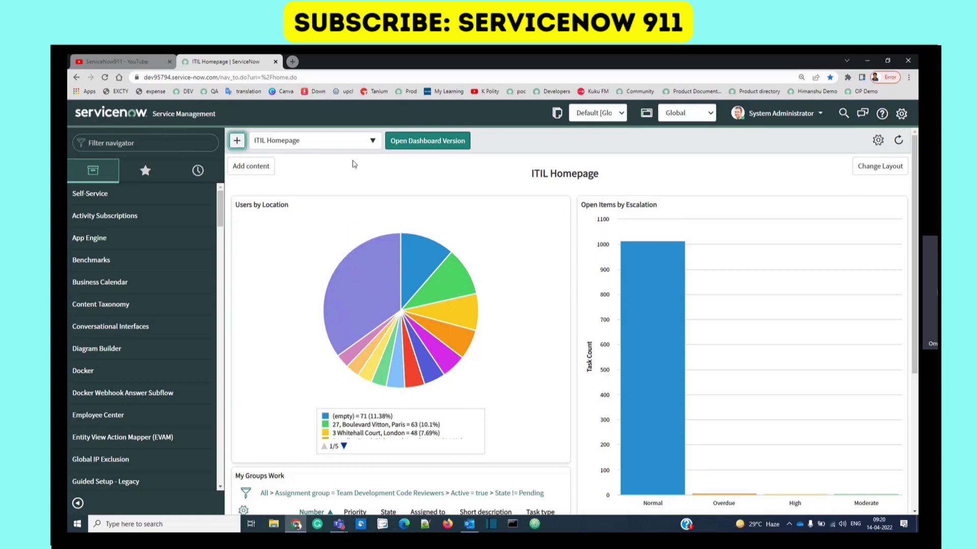
pyautogui.click(368, 146)
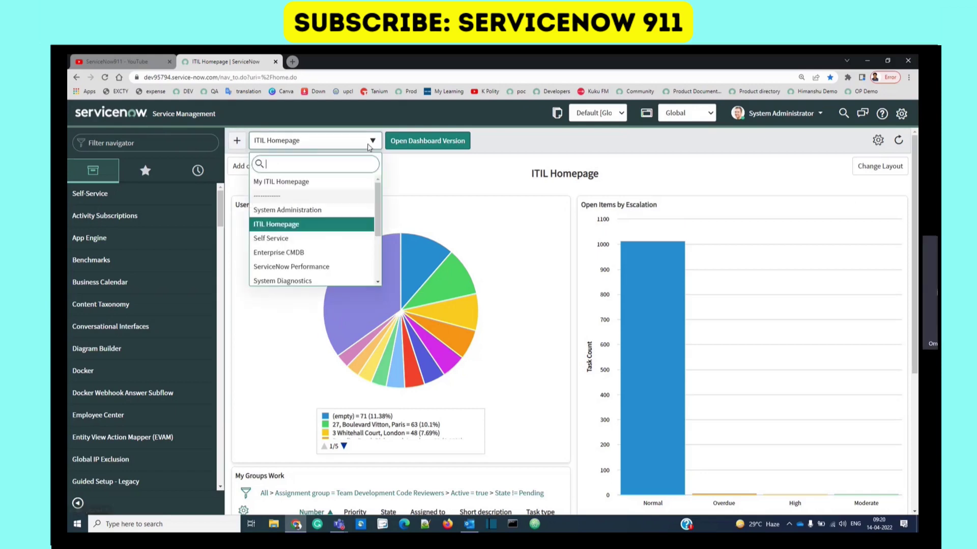
pyautogui.scroll(-3, 334, 224)
pyautogui.scroll(-2, 333, 225)
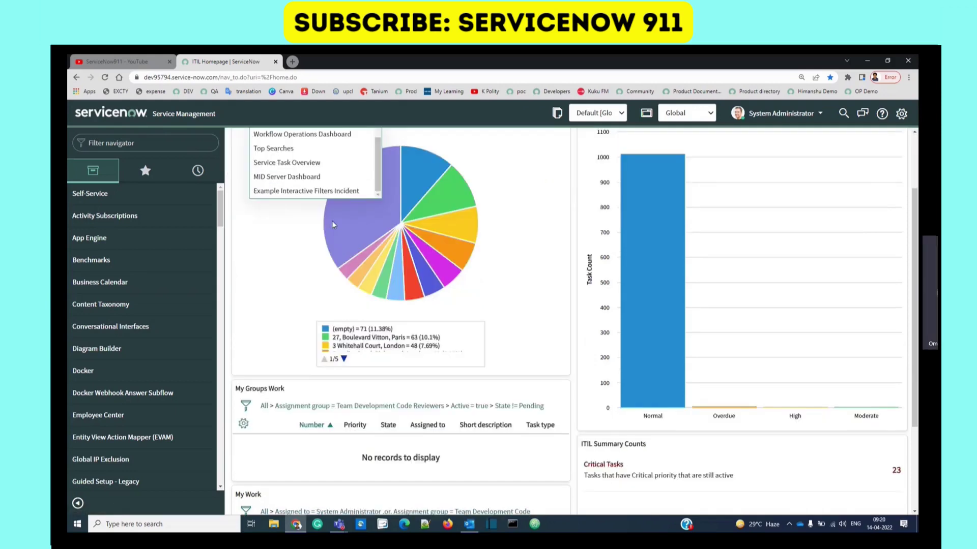
pyautogui.scroll(5, 333, 225)
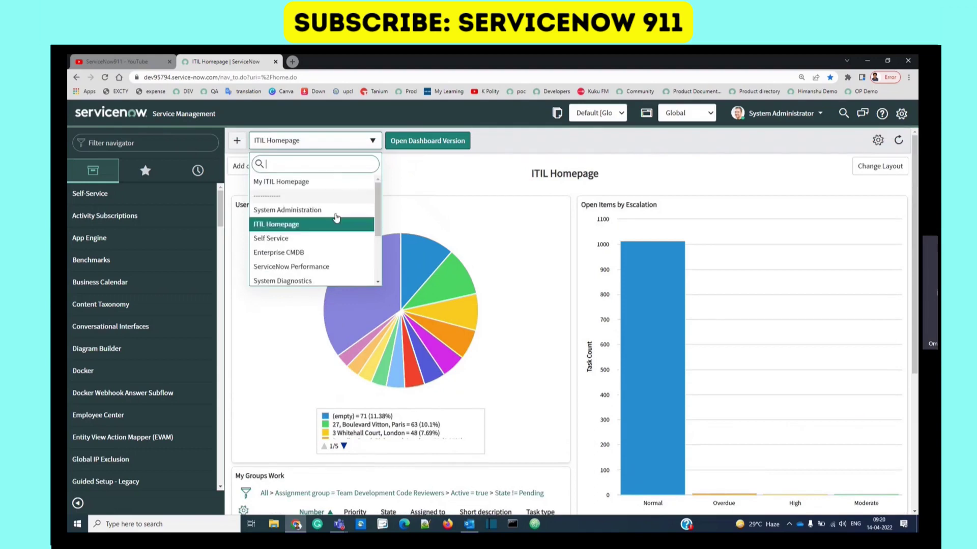
pyautogui.click(439, 187)
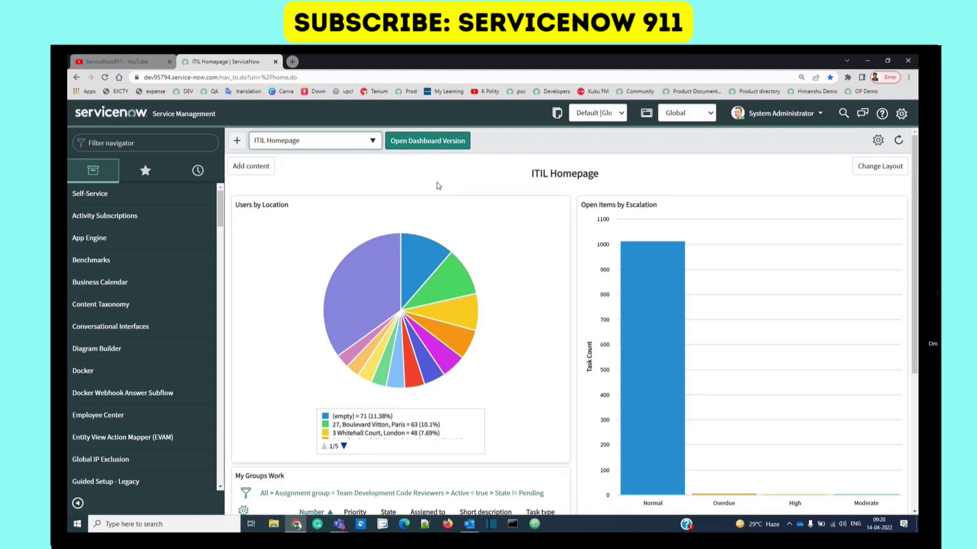
pyautogui.click(360, 144)
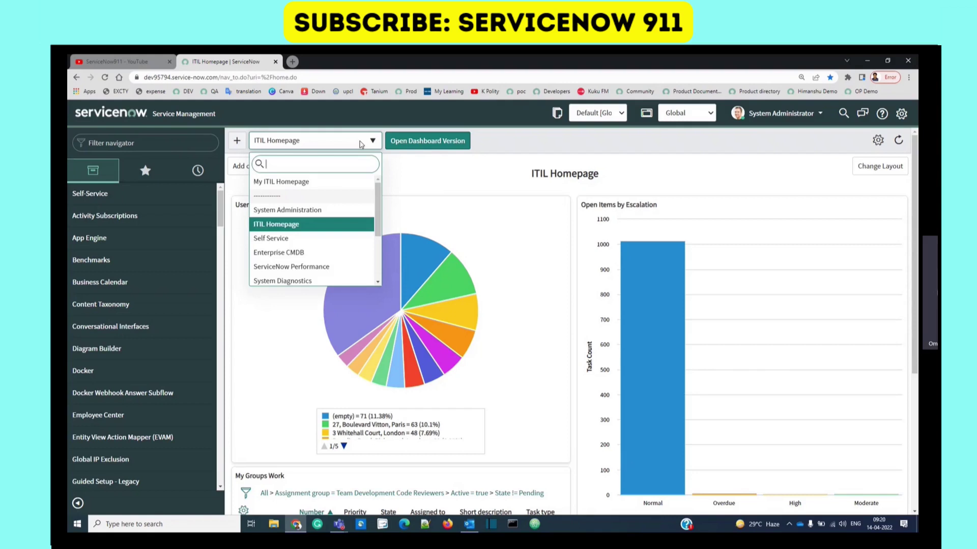
# Switch to the Enterprise CMDB homepage and look over its widgets.
pyautogui.click(315, 252)
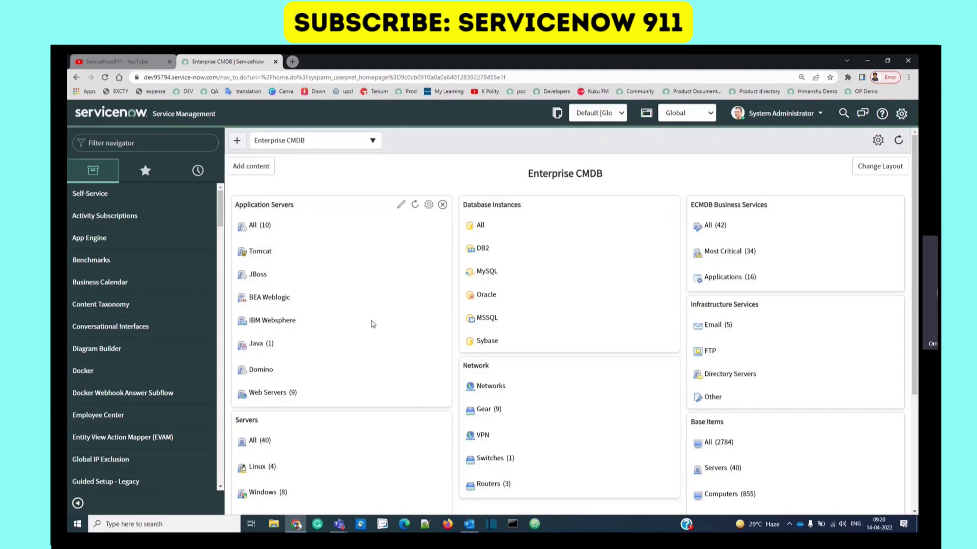
pyautogui.scroll(-2, 372, 324)
pyautogui.scroll(-2, 371, 324)
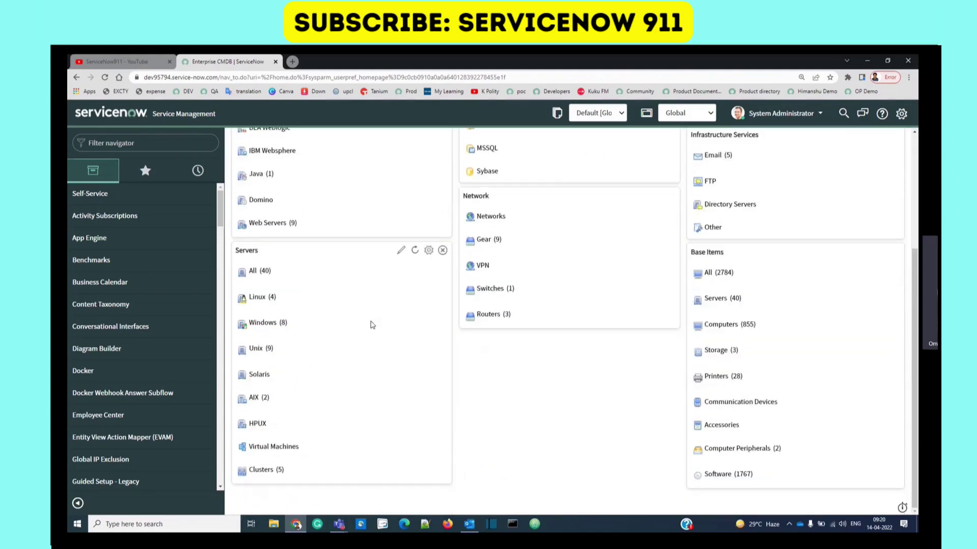
pyautogui.scroll(4, 372, 324)
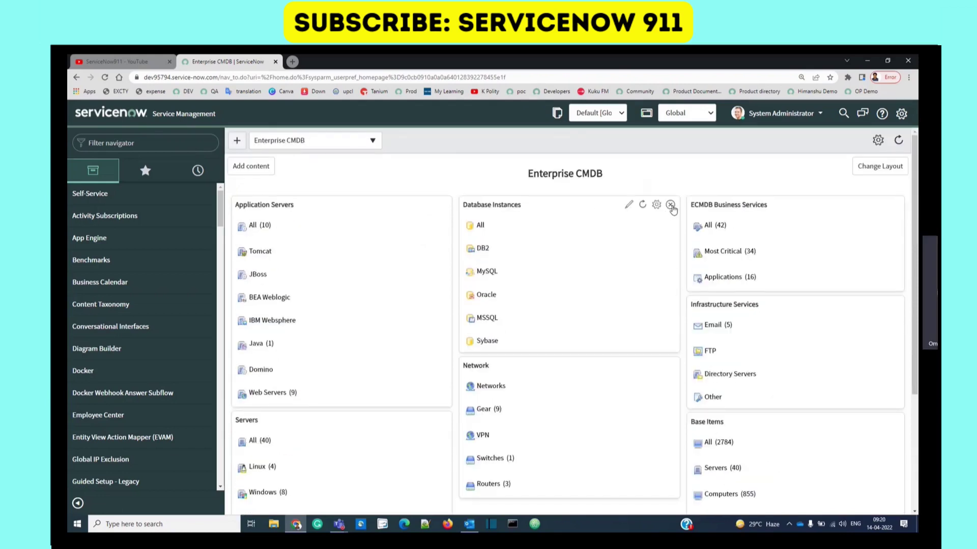
# Remove the Database Instances widget and check the new 'My Enterprise CMDB' title.
pyautogui.click(670, 206)
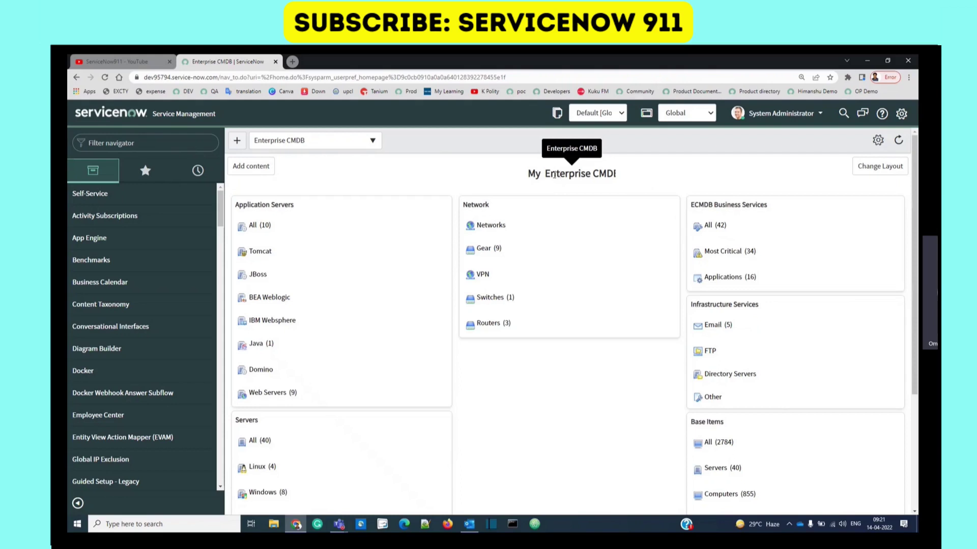
pyautogui.click(559, 174)
pyautogui.moveTo(612, 174); pyautogui.dragTo(514, 183)
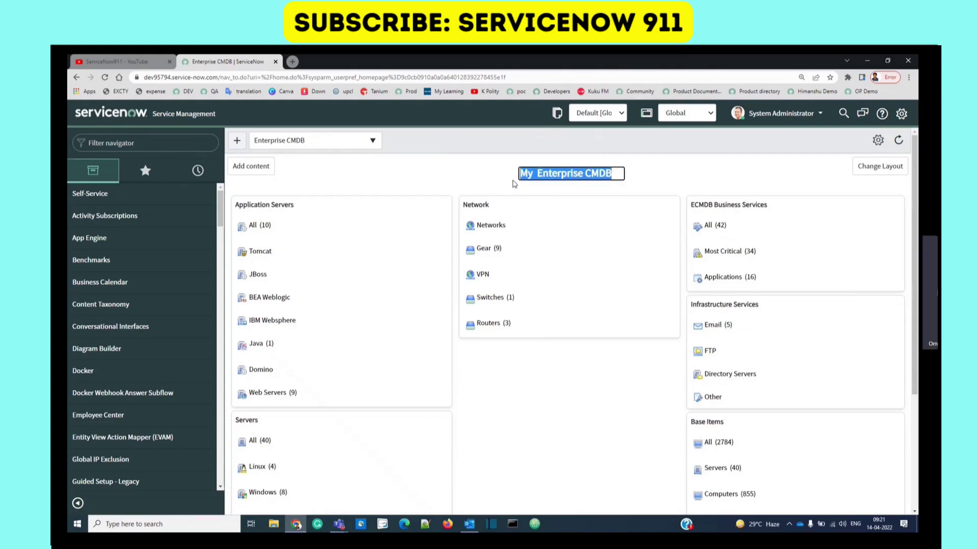
pyautogui.click(507, 185)
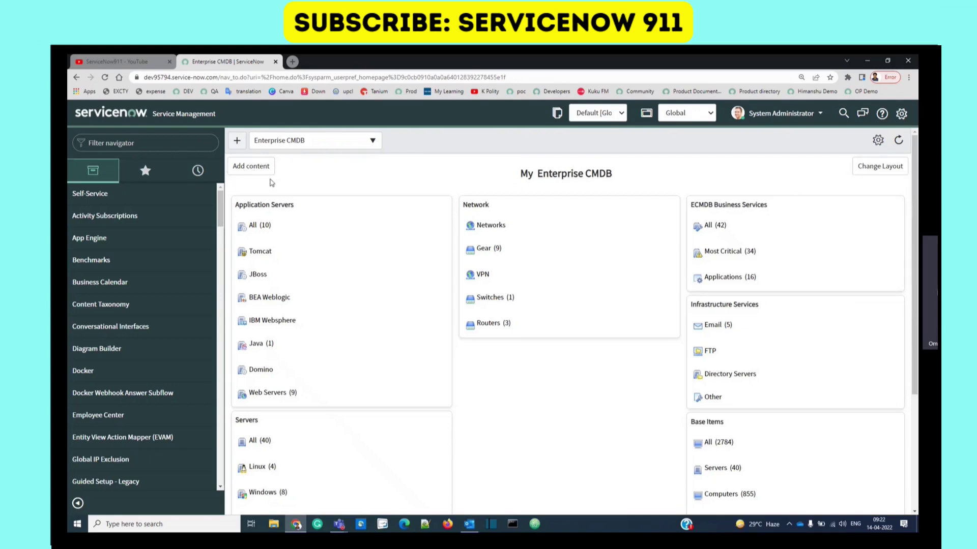
# Add the Priority 1 Incidents gadget above the Network widget in the middle column.
pyautogui.click(255, 166)
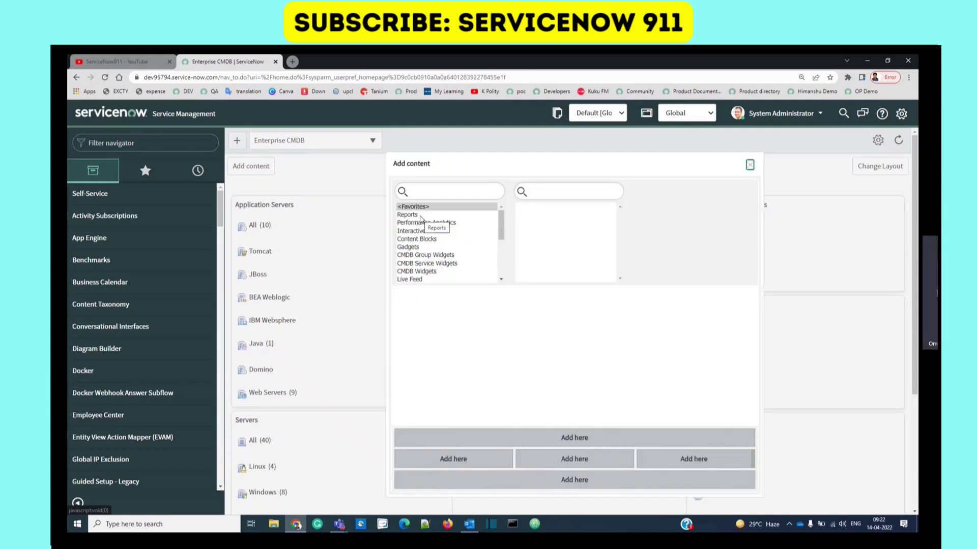
pyautogui.click(421, 220)
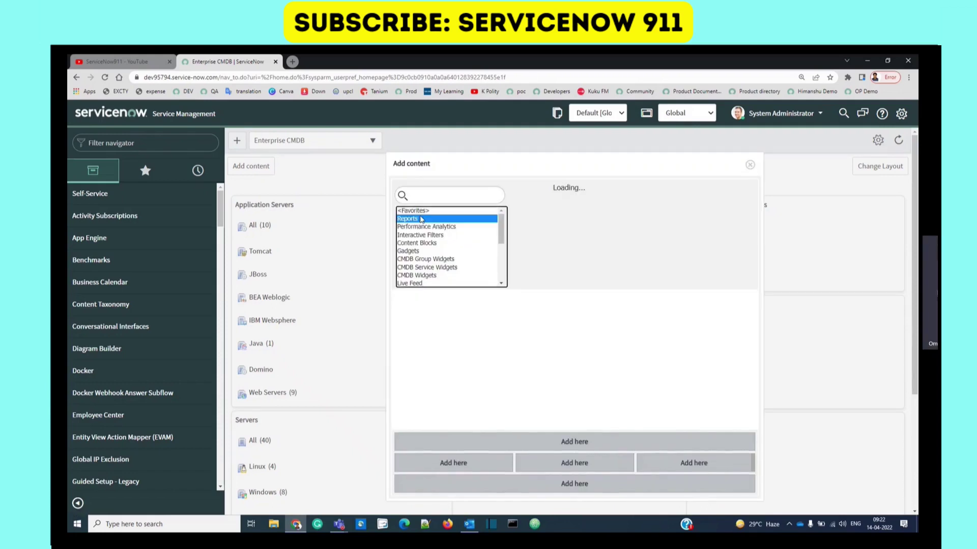
pyautogui.press('Down')
pyautogui.press('Down')
pyautogui.press('Down')
pyautogui.press('Up')
pyautogui.press('Up')
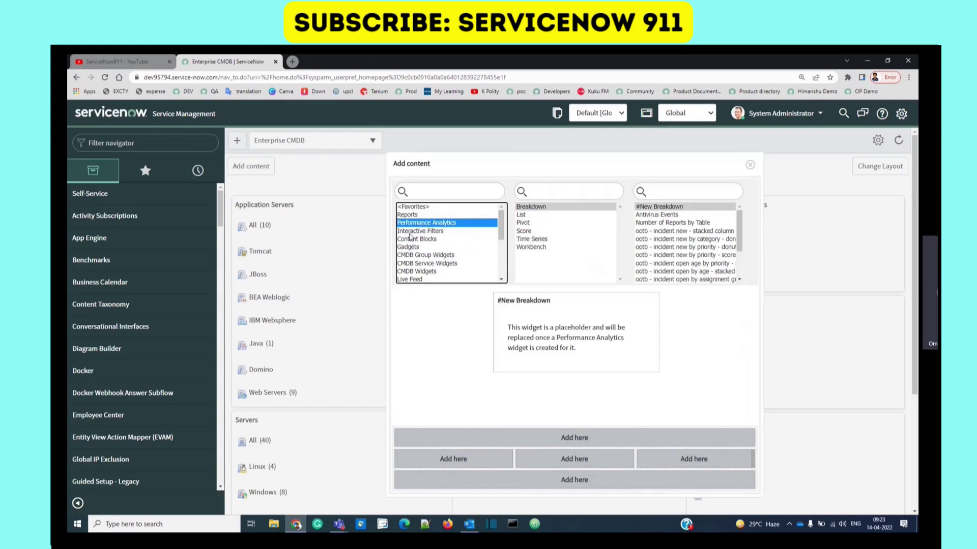
pyautogui.click(410, 215)
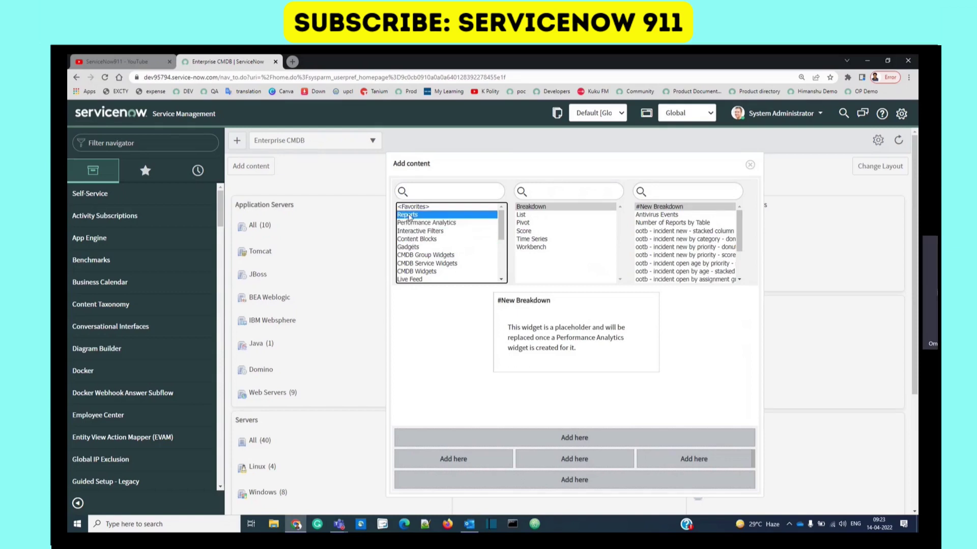
pyautogui.click(414, 247)
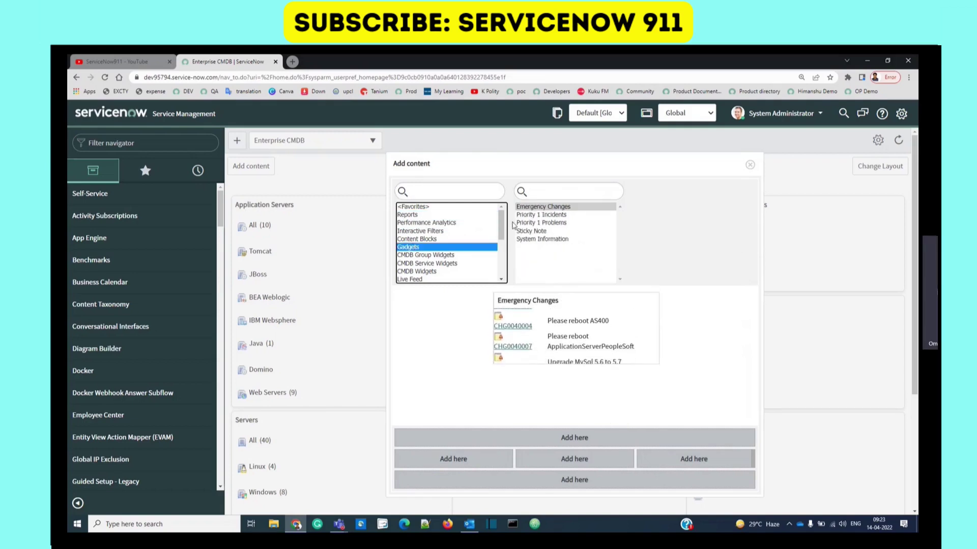
pyautogui.click(546, 215)
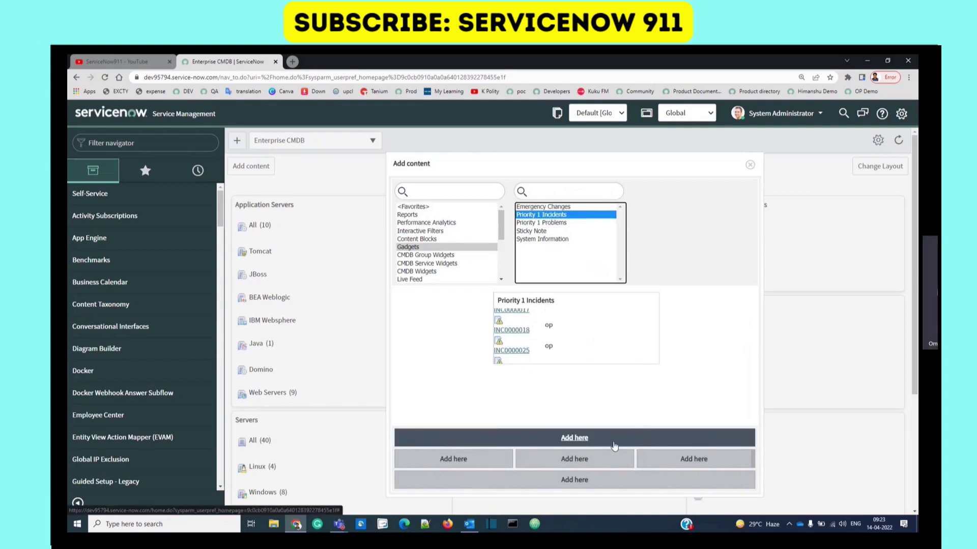
pyautogui.click(572, 460)
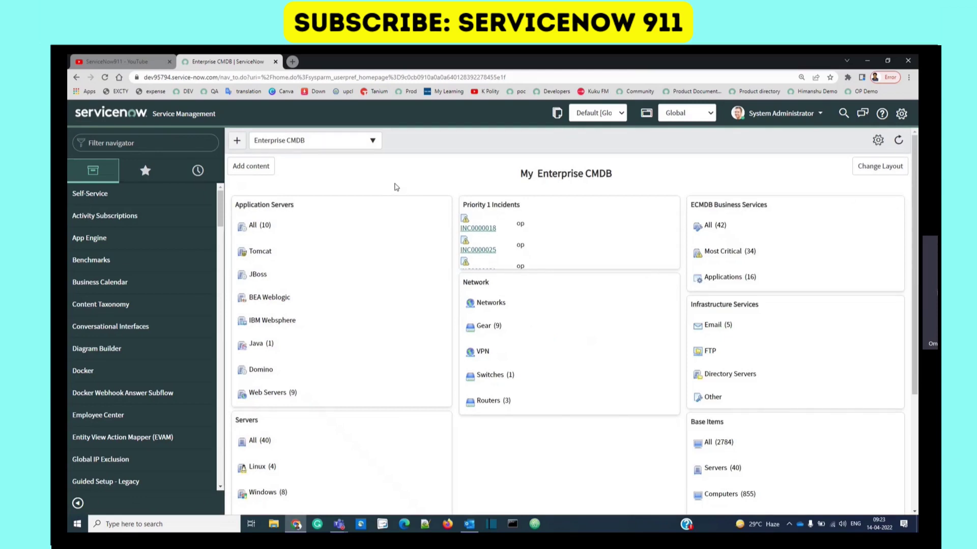
# Create a new homepage, My Homepage 3, and title it 'Test Home Page'.
pyautogui.click(238, 142)
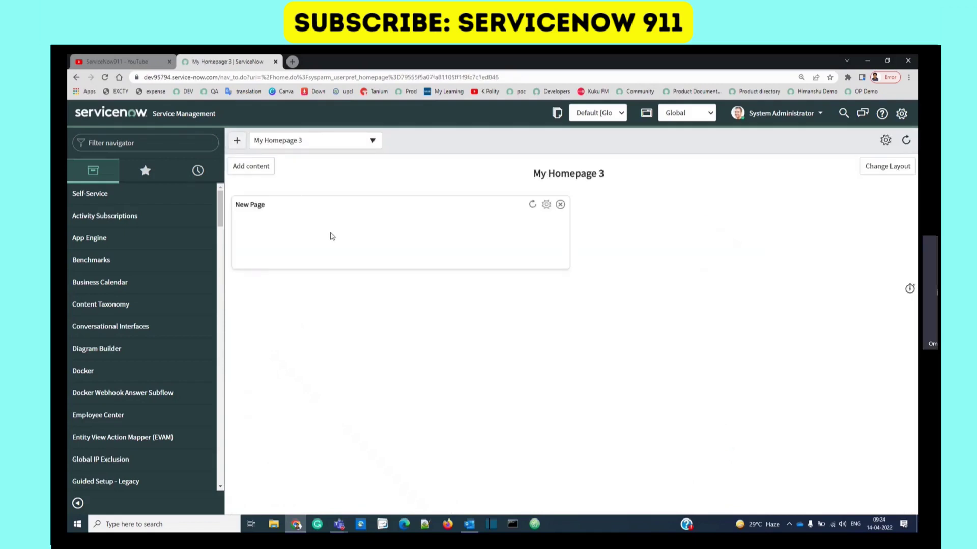
pyautogui.click(600, 175)
pyautogui.write('Test')
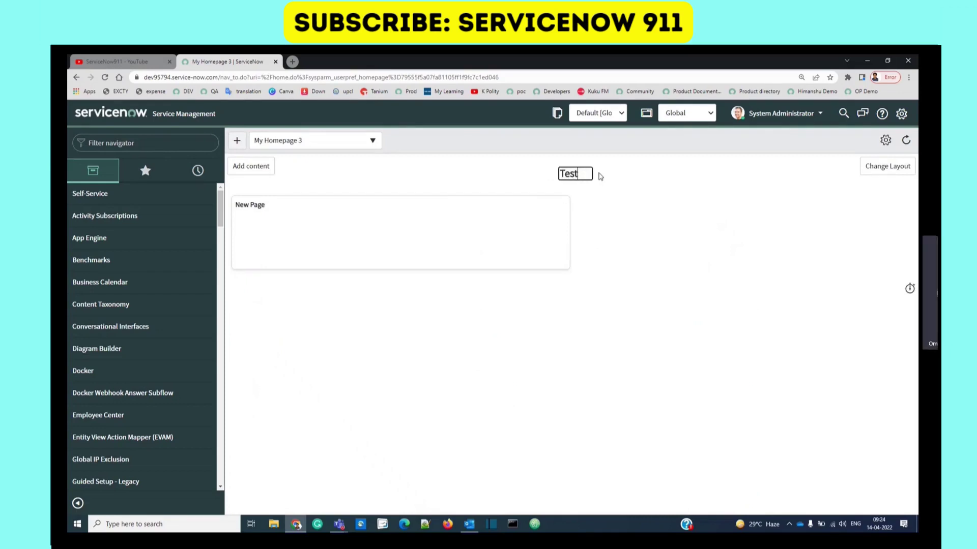
pyautogui.write(' Home Page')
pyautogui.press('Return')
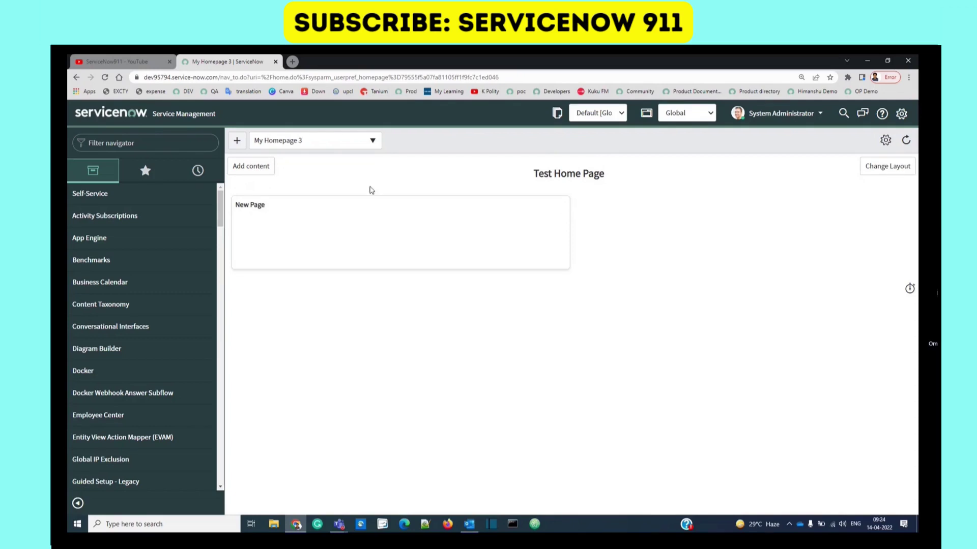
# Set the homepage refresh interval to 15 minutes and reload the instance home page.
pyautogui.click(884, 144)
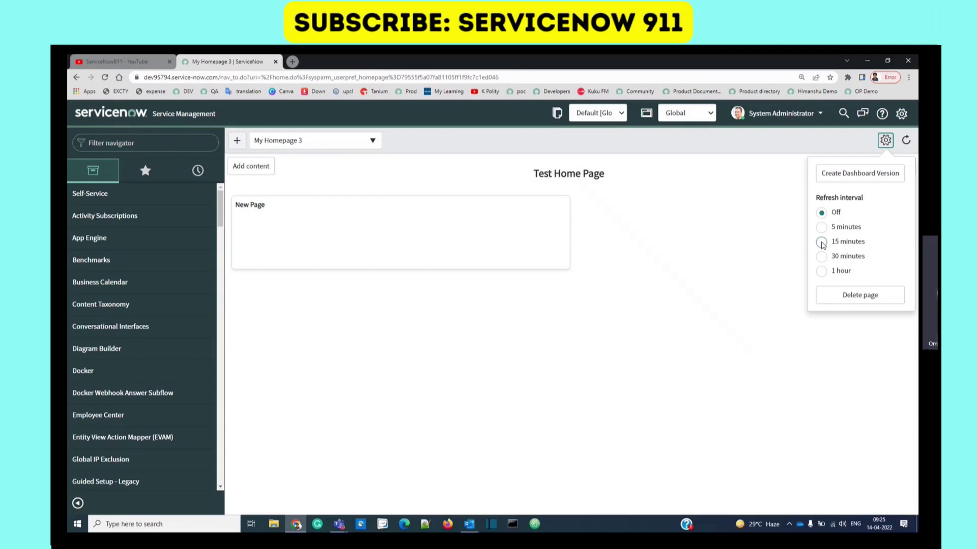
pyautogui.click(822, 243)
pyautogui.click(250, 77)
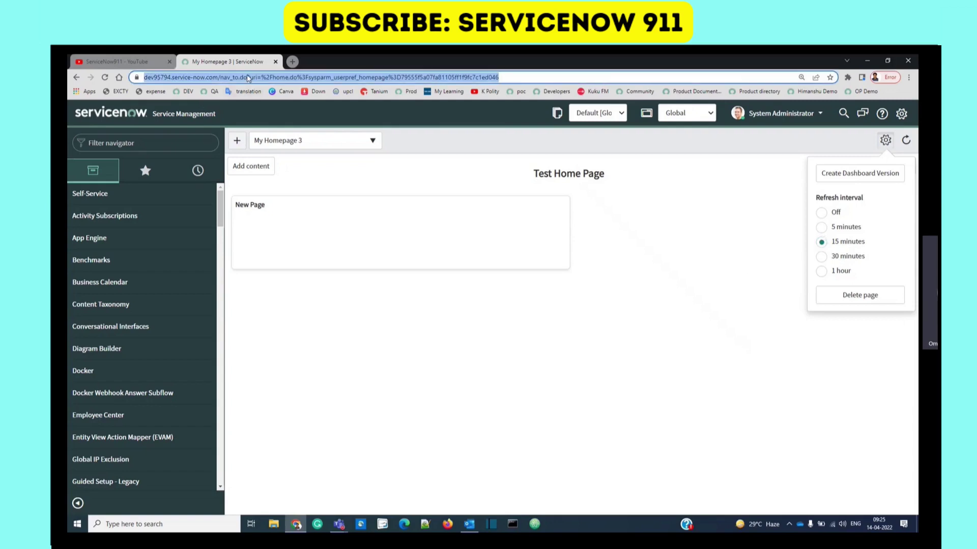
pyautogui.click(118, 79)
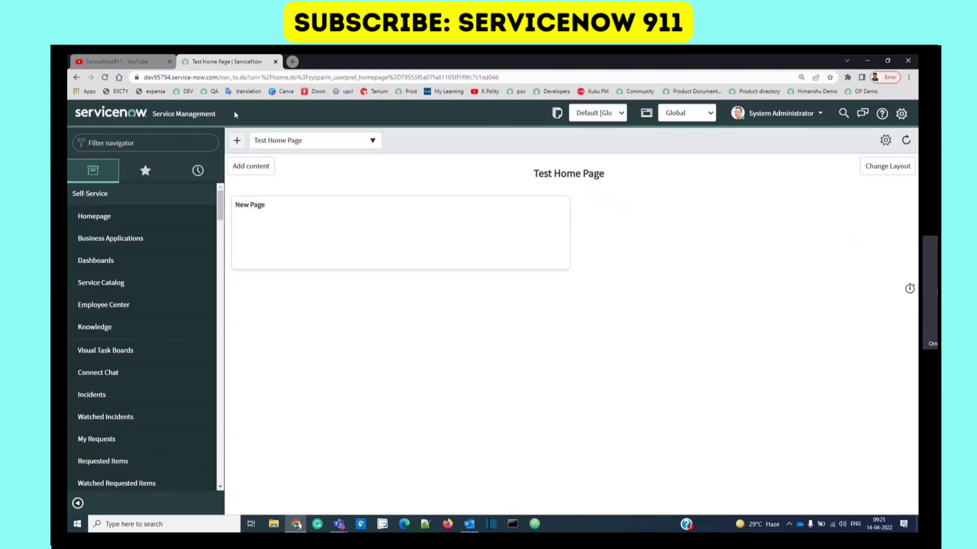
# Open the System Administrator user menu in the top banner.
pyautogui.click(770, 114)
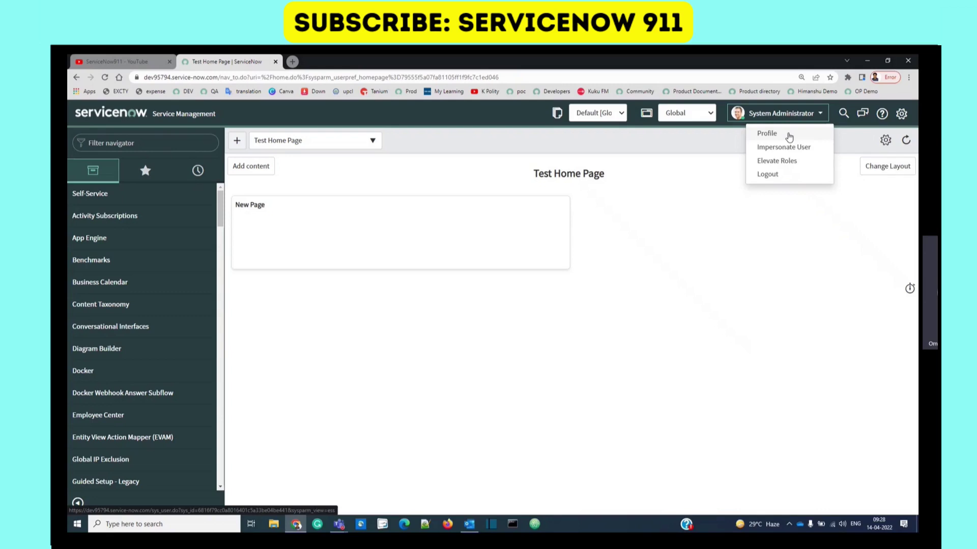
# Open the user's Profile and inspect the First name and Last name values.
pyautogui.click(765, 134)
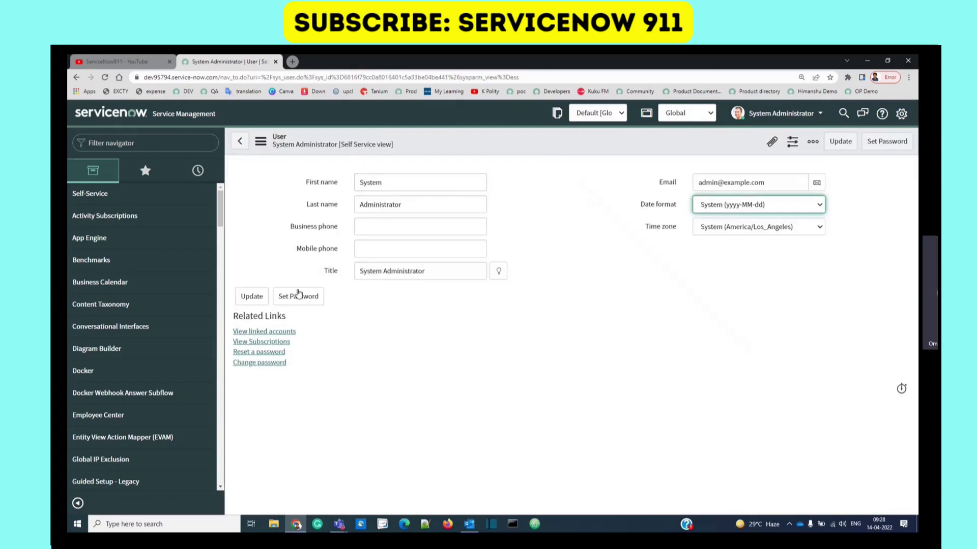
pyautogui.doubleClick(407, 181)
pyautogui.click(418, 209)
pyautogui.doubleClick(418, 210)
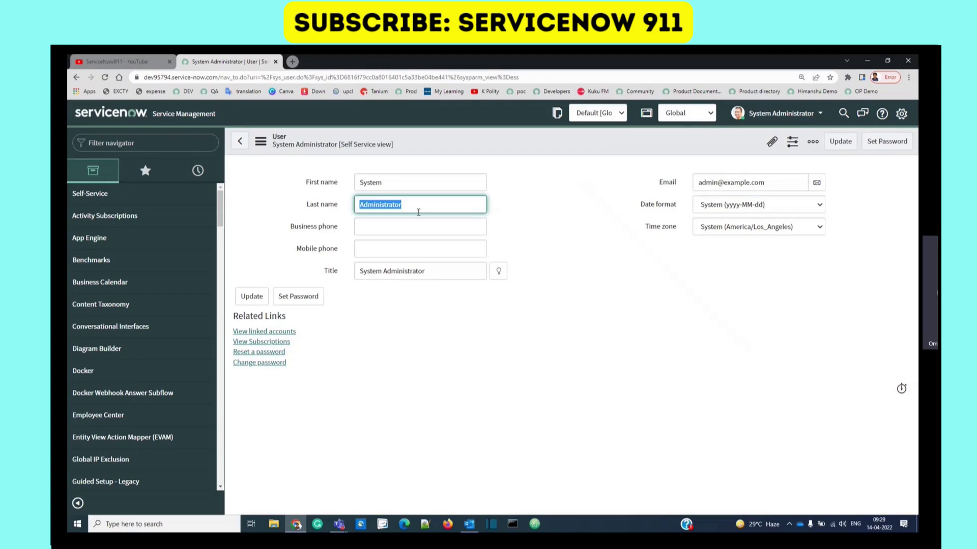
pyautogui.click(567, 212)
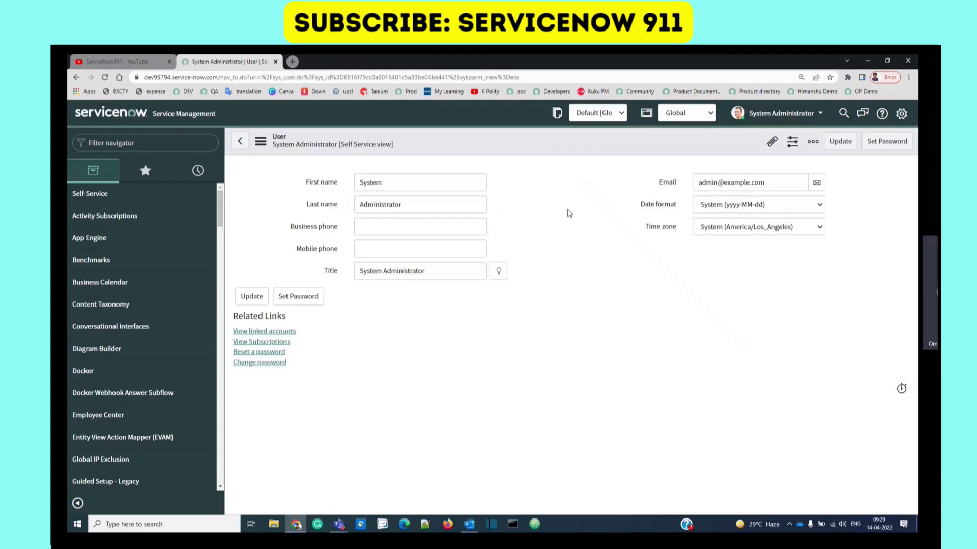
pyautogui.doubleClick(415, 181)
pyautogui.doubleClick(418, 210)
pyautogui.doubleClick(399, 183)
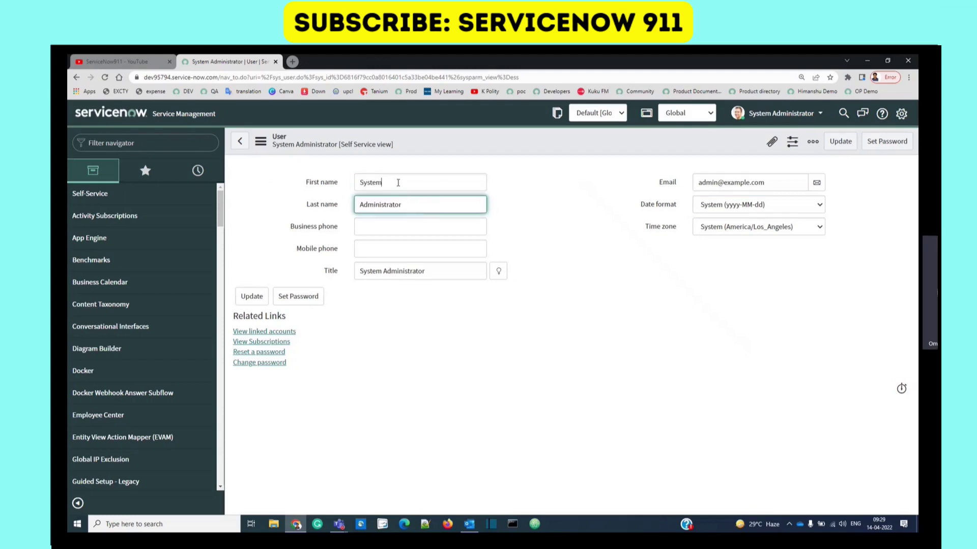
pyautogui.doubleClick(419, 210)
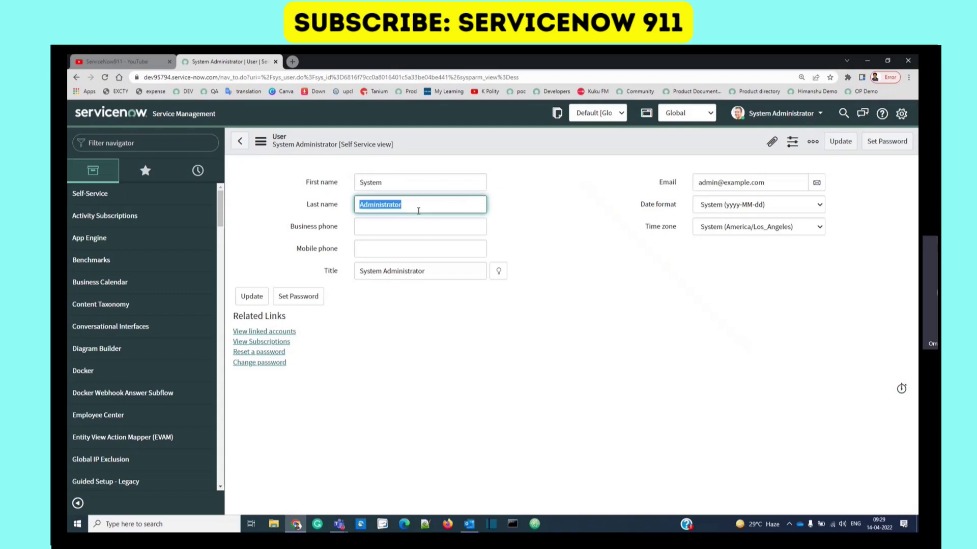
# Inspect the Email value and the four Related Links on the profile form.
pyautogui.tripleClick(783, 184)
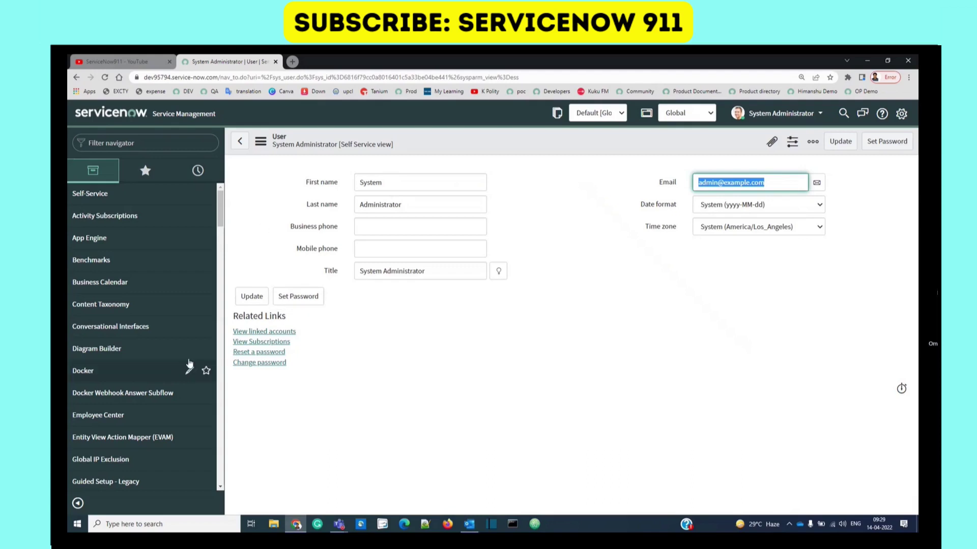
pyautogui.click(306, 320)
pyautogui.moveTo(293, 368); pyautogui.dragTo(230, 340)
pyautogui.click(367, 351)
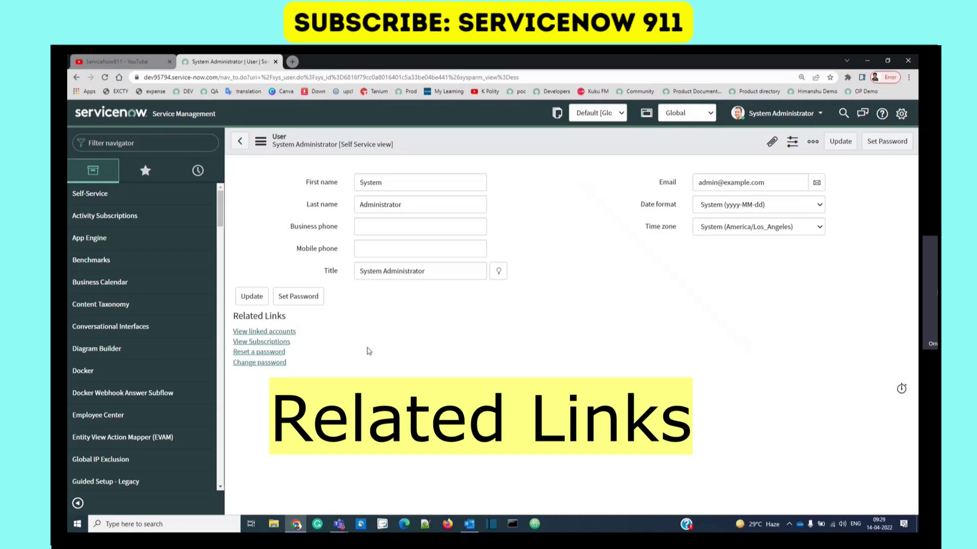
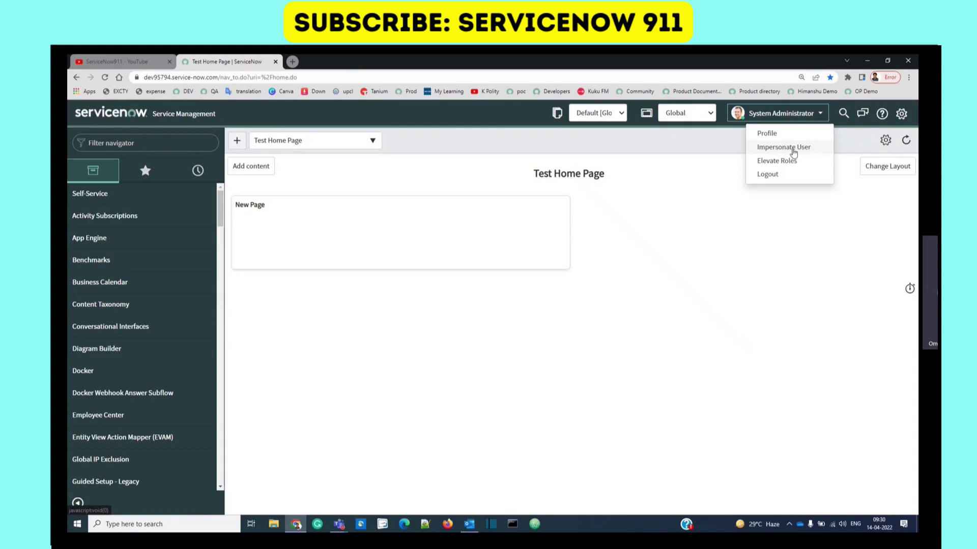
# Impersonate the first demo user, then end the impersonation to return to System Administrator.
pyautogui.click(793, 148)
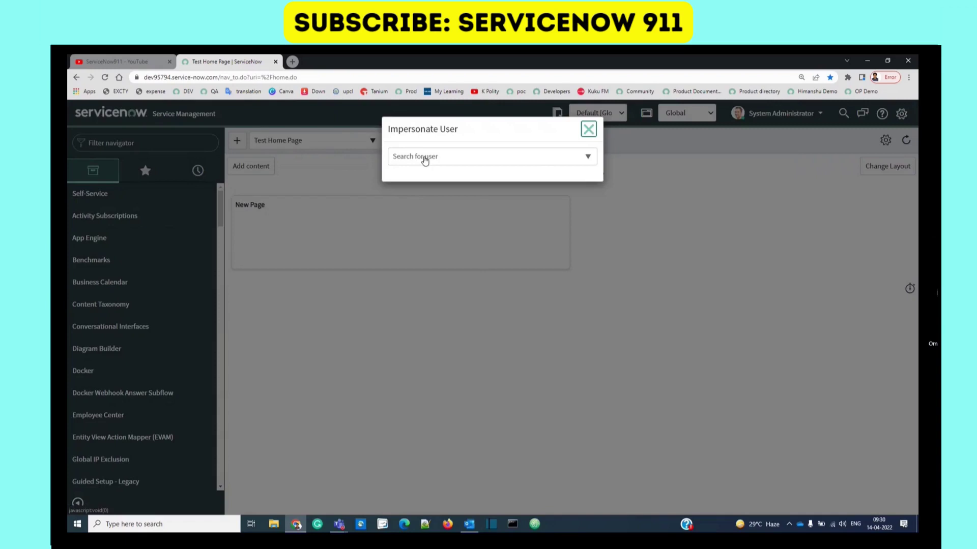
pyautogui.click(426, 160)
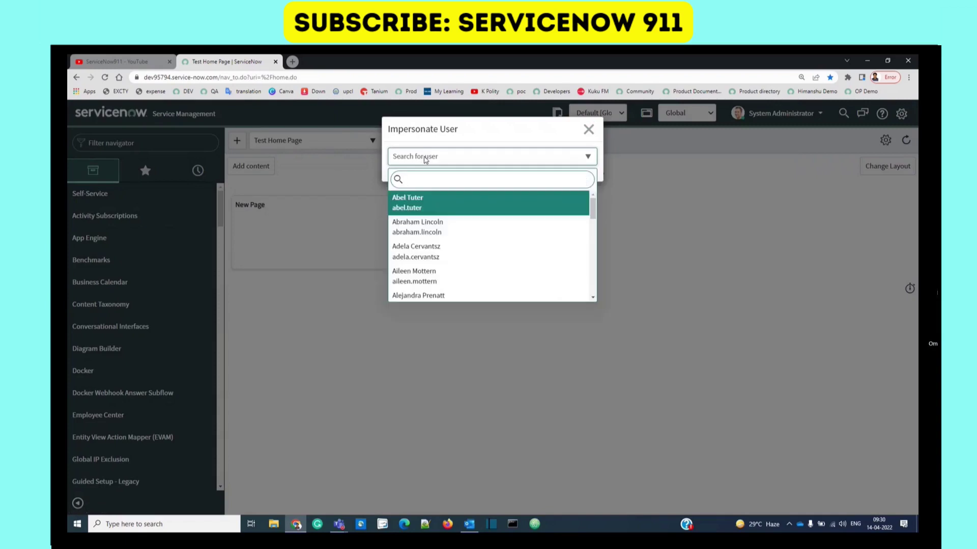
pyautogui.write('a')
pyautogui.click(410, 202)
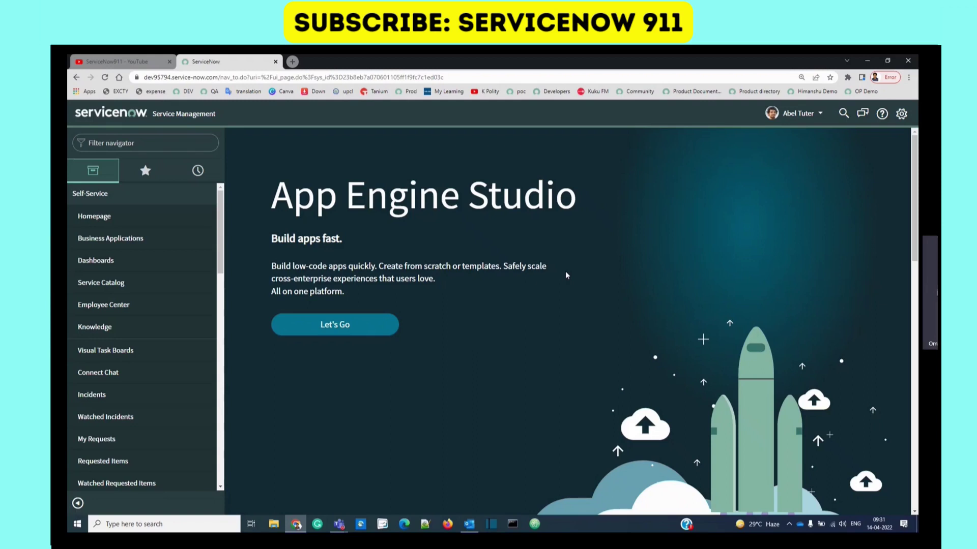
pyautogui.click(812, 117)
pyautogui.click(801, 148)
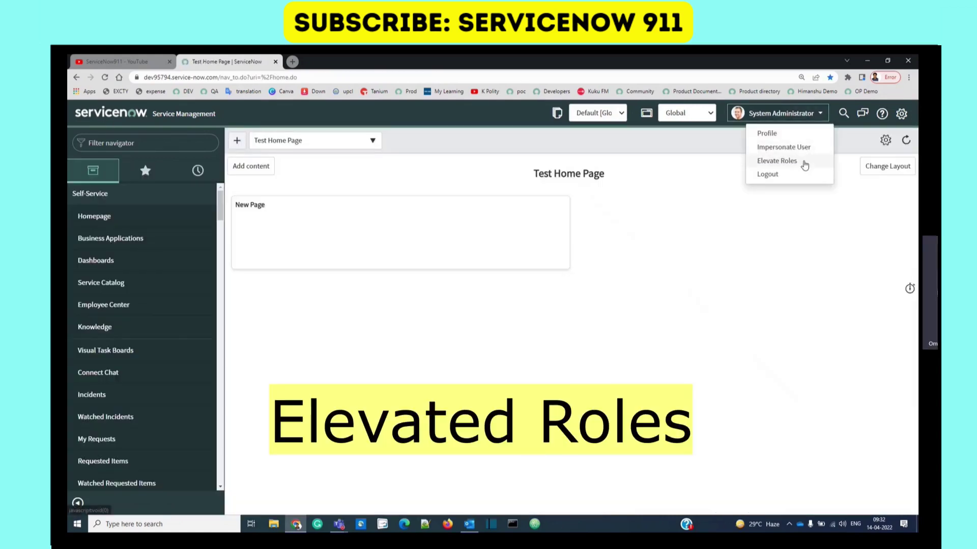
# Choose Elevate Roles from the user menu to see the unchecked security_admin role.
pyautogui.click(777, 161)
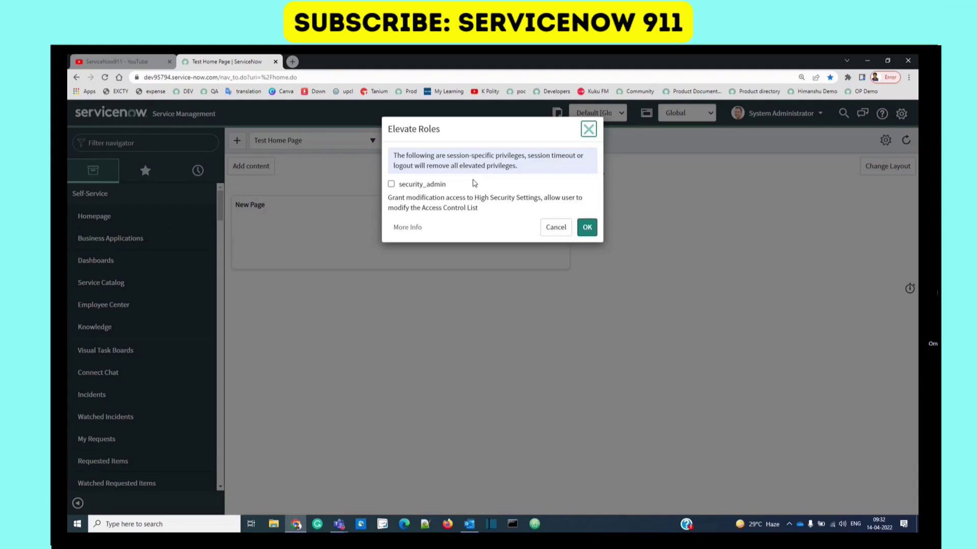
# Elevate to the security_admin role, check the lock in the user menu, and expand global search.
pyautogui.click(392, 185)
pyautogui.click(588, 230)
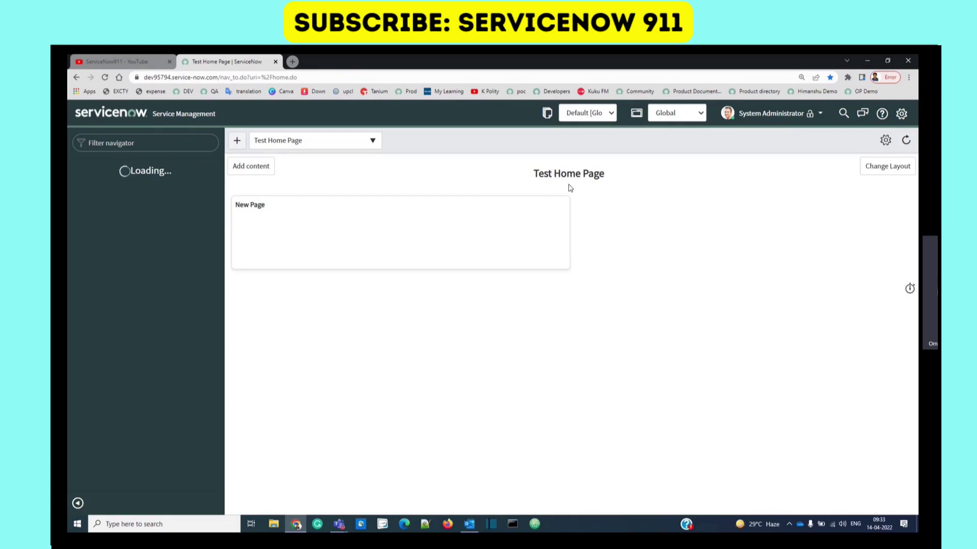
pyautogui.click(820, 114)
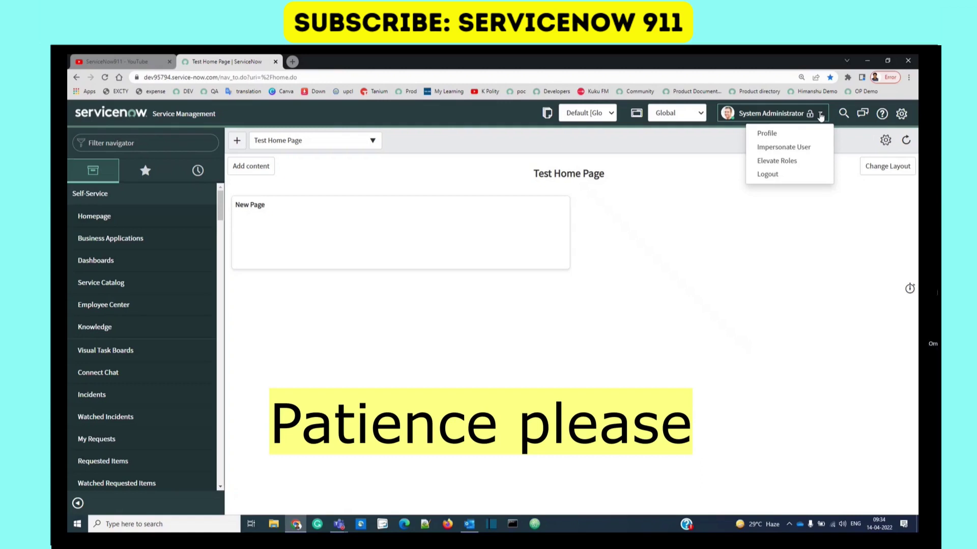
pyautogui.click(819, 115)
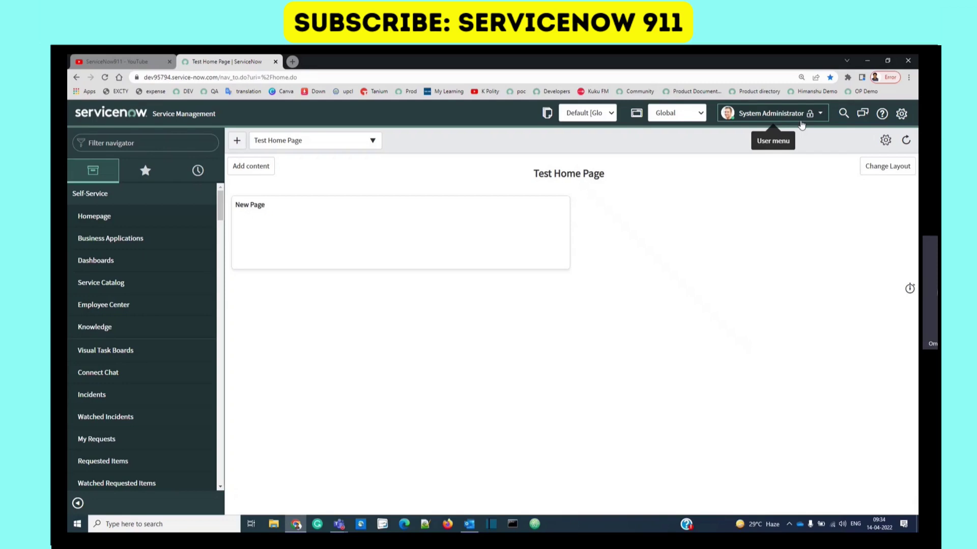
pyautogui.click(844, 113)
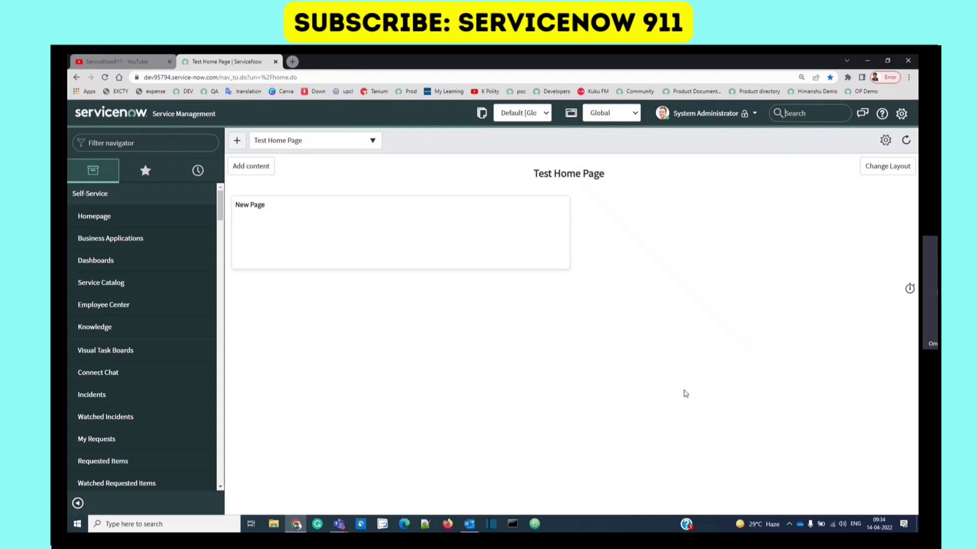
# Start a new Connect chat with a demo user and send the message 'hello'.
pyautogui.click(862, 115)
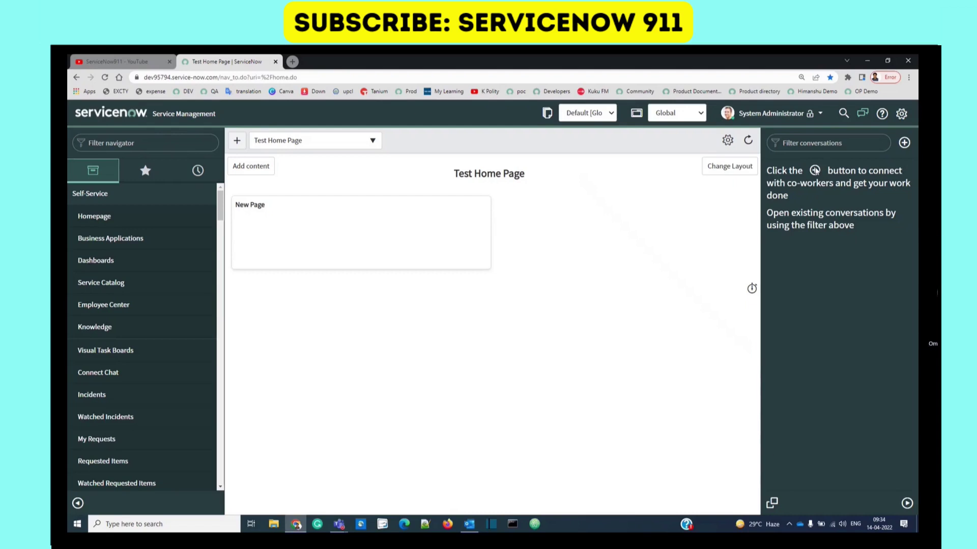
pyautogui.click(904, 143)
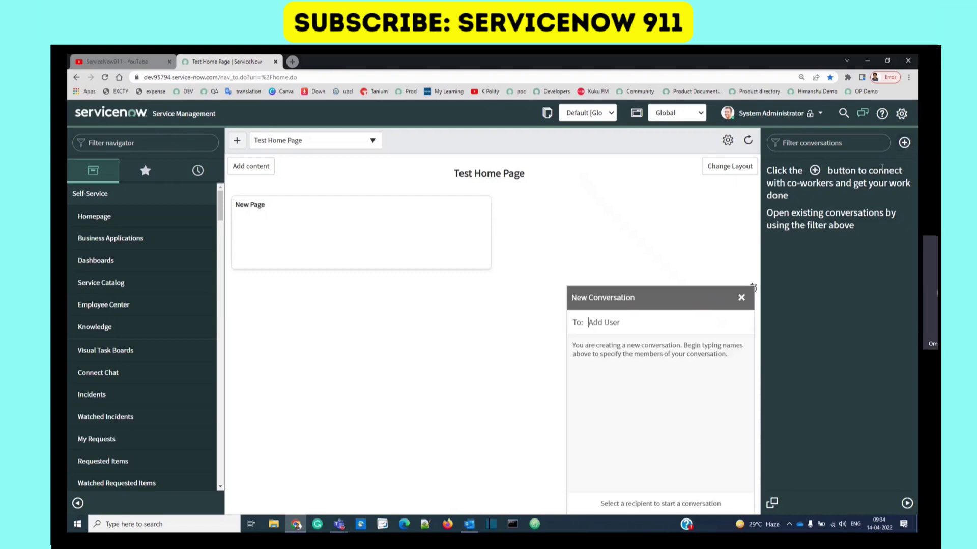
pyautogui.click(623, 326)
pyautogui.write('abel Tuter')
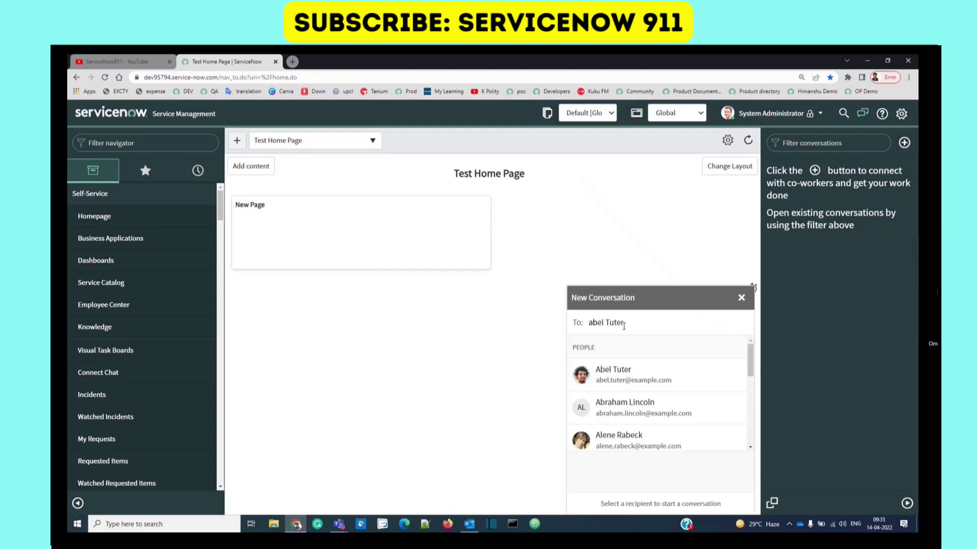
pyautogui.click(622, 374)
pyautogui.click(698, 503)
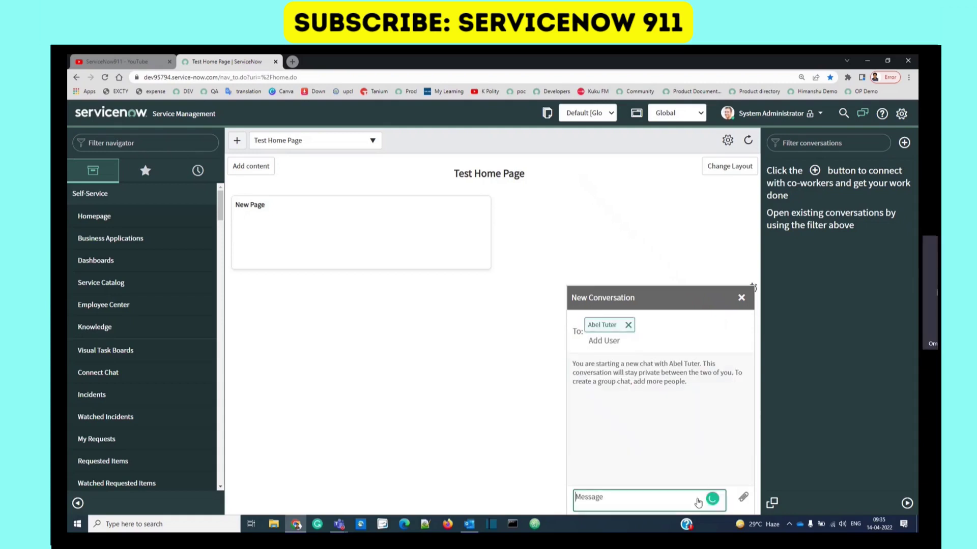
pyautogui.write('hello')
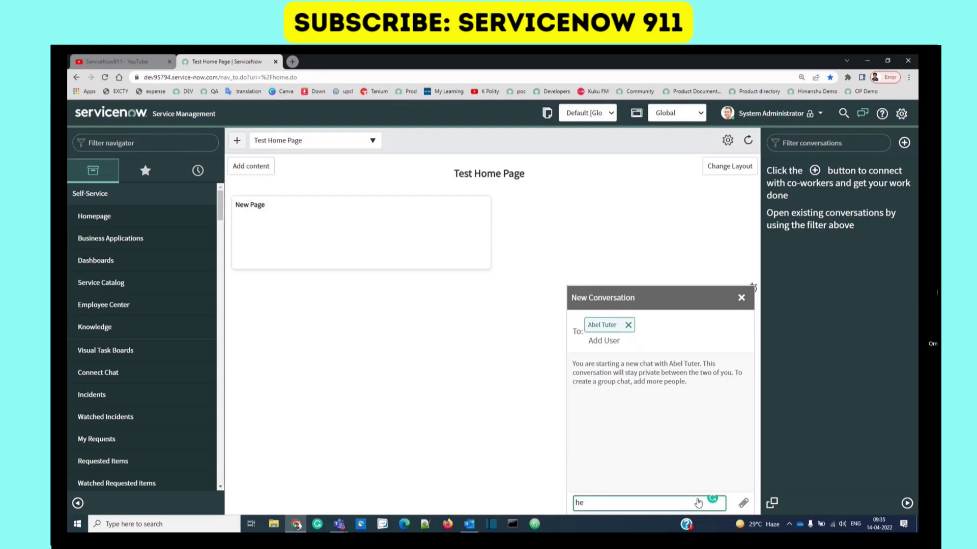
pyautogui.press('Return')
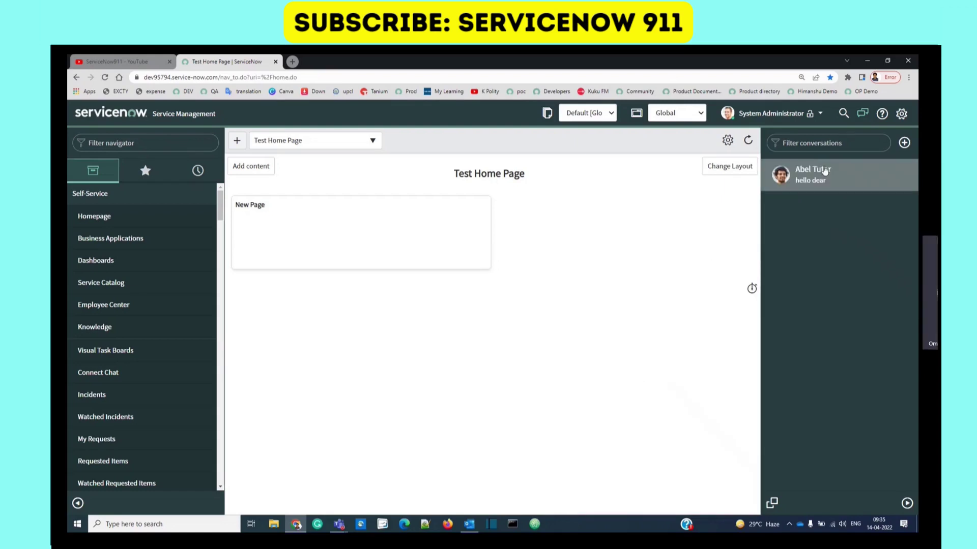
# Close the chat window and open the Help sidebar, which shows no associated article.
pyautogui.click(821, 172)
pyautogui.click(742, 298)
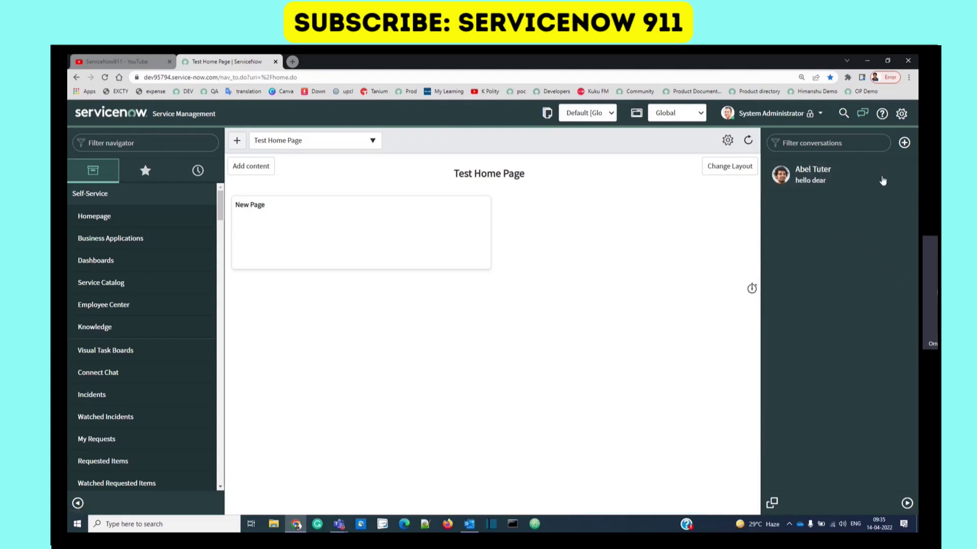
pyautogui.click(882, 113)
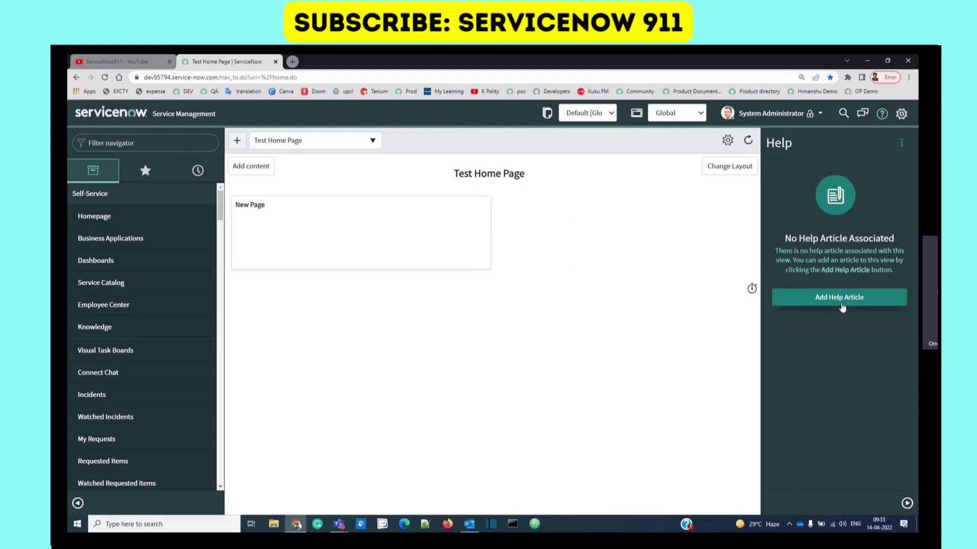
# Close Help, open System Settings, and toggle Compact the user interface on then off.
pyautogui.click(882, 115)
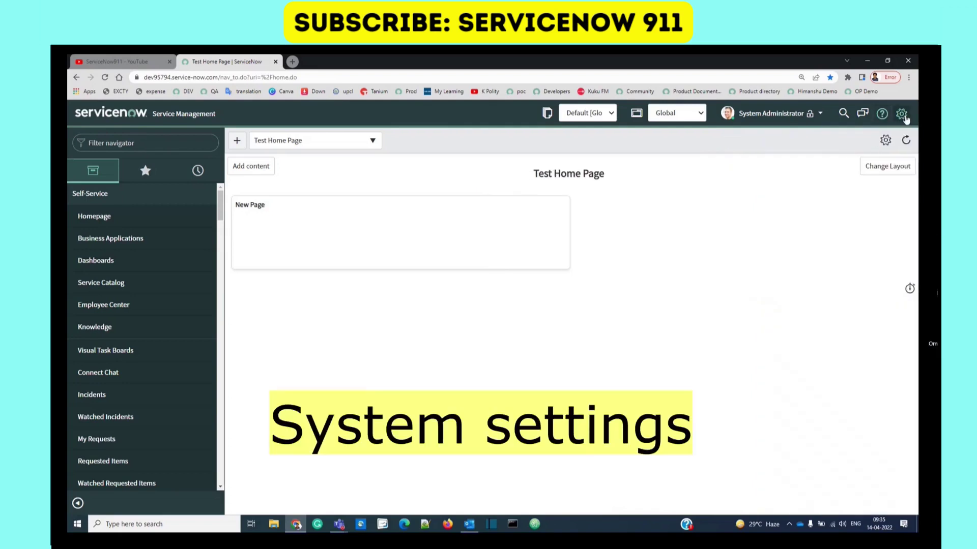
pyautogui.click(902, 114)
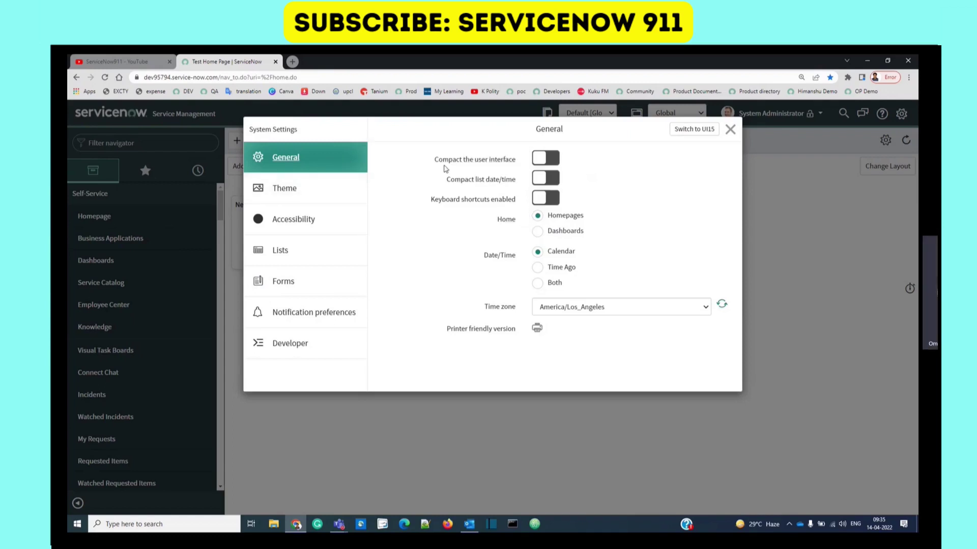
pyautogui.moveTo(432, 164)
pyautogui.moveTo(433, 159); pyautogui.dragTo(488, 158)
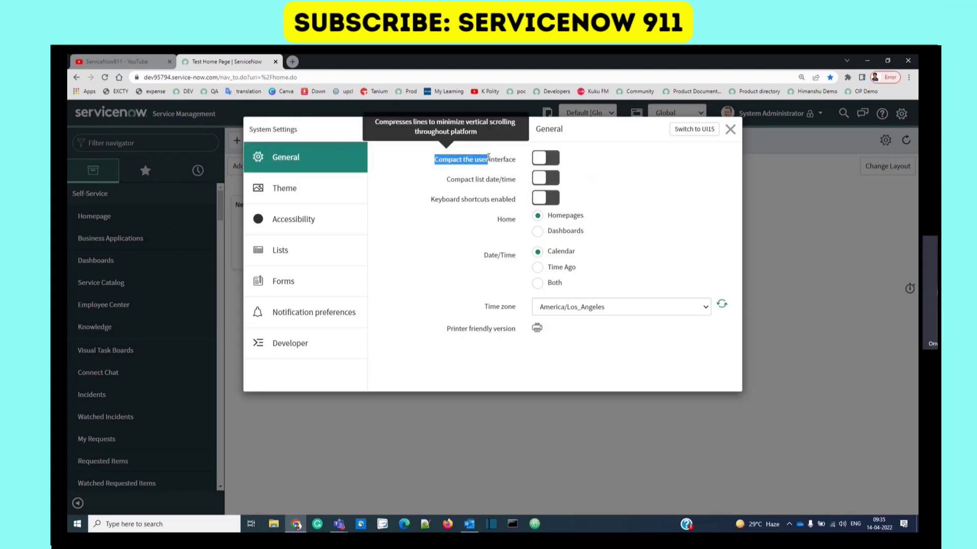
pyautogui.click(545, 158)
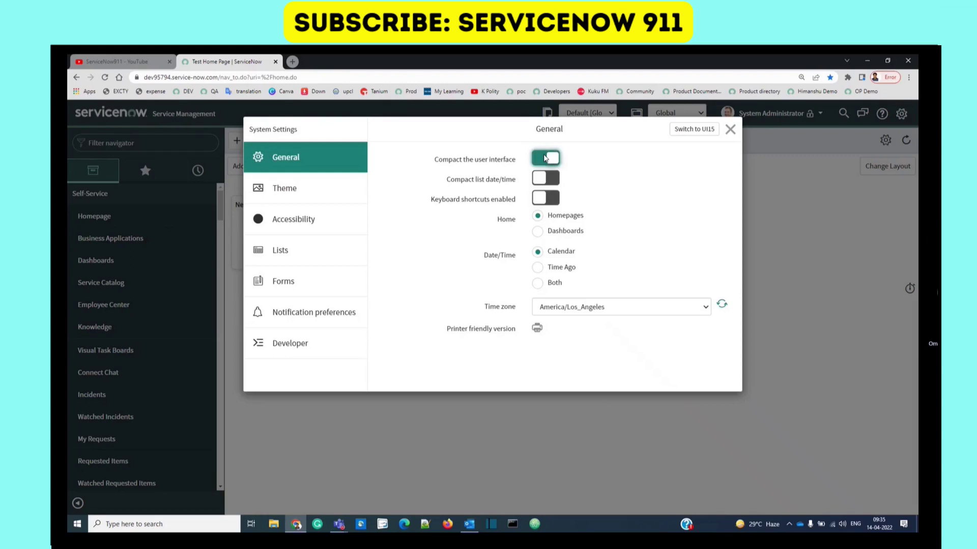
pyautogui.click(544, 157)
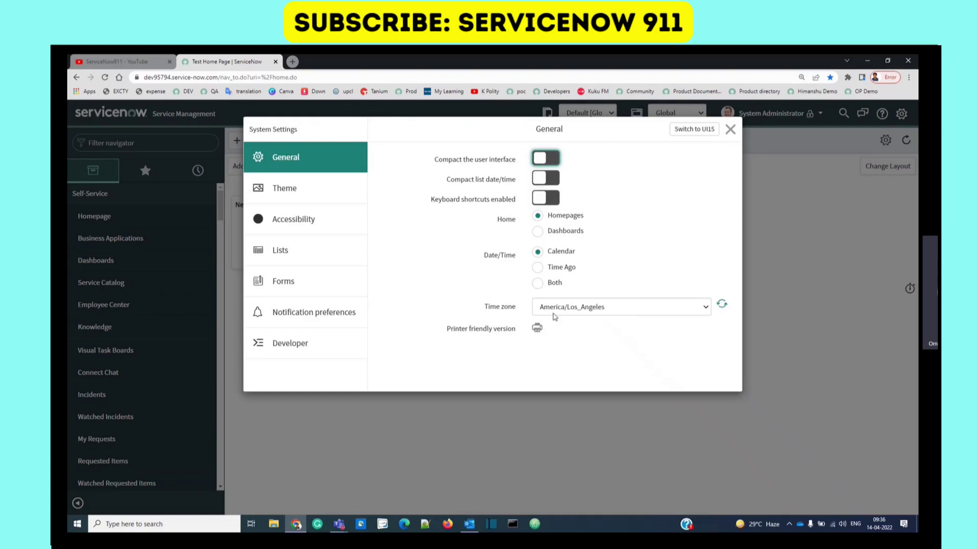
pyautogui.moveTo(460, 251)
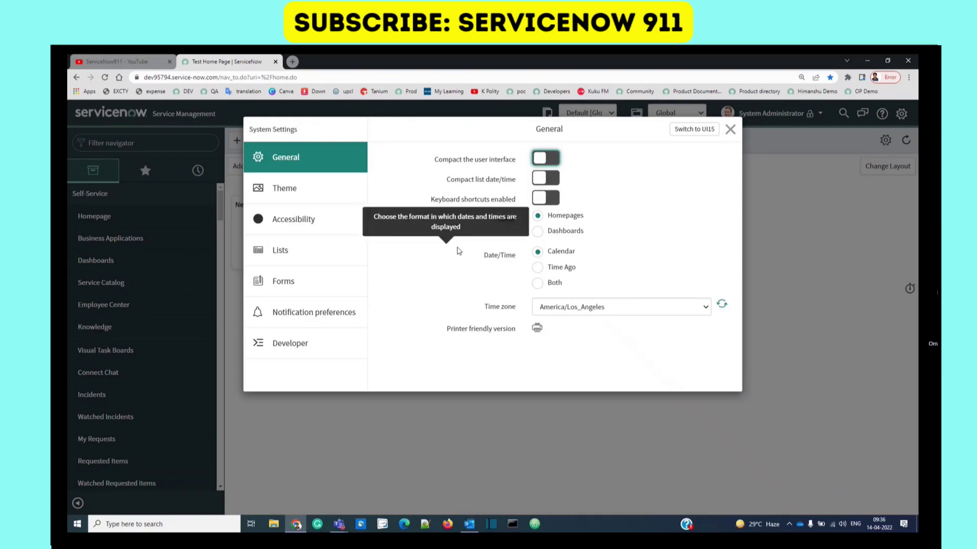
# Browse the Theme, Accessibility, Lists, Forms and Notification preferences pages of System Settings.
pyautogui.click(326, 191)
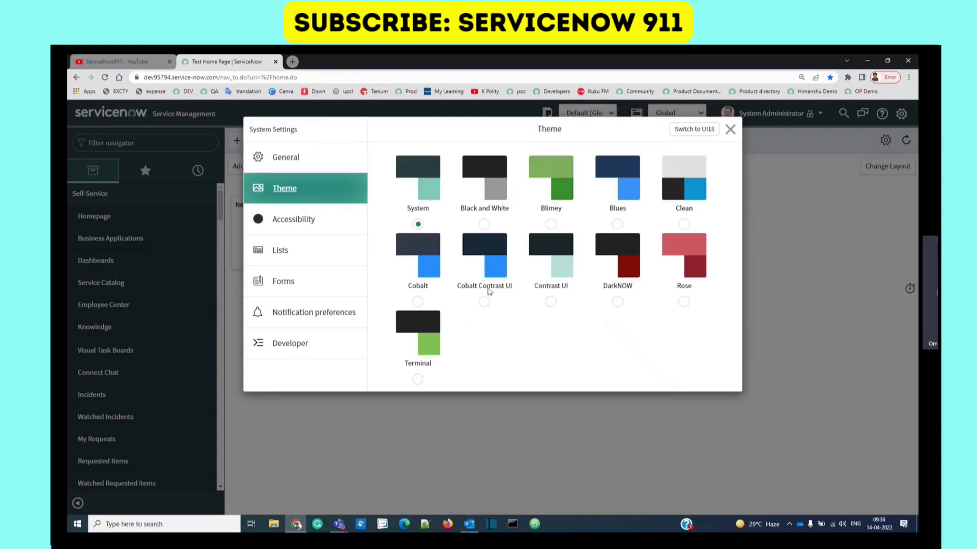
pyautogui.click(328, 229)
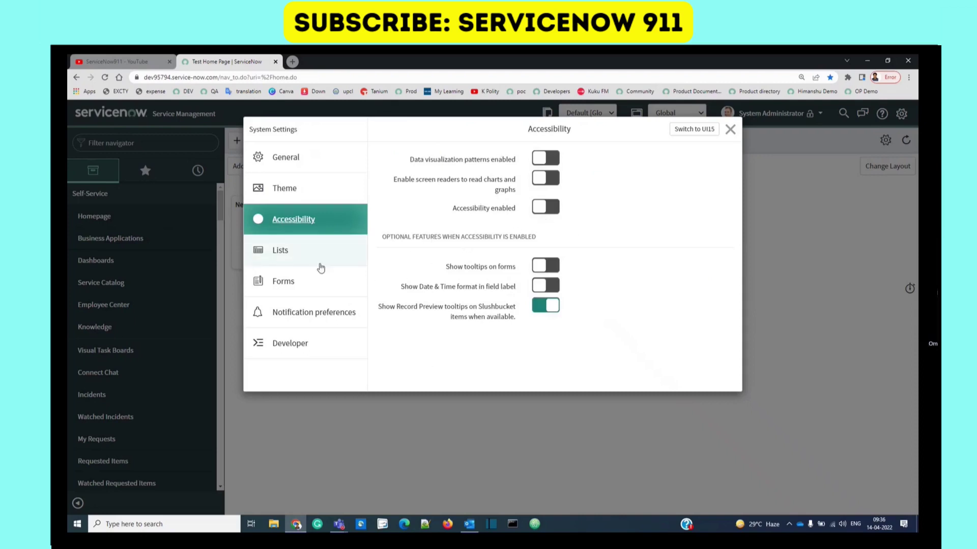
pyautogui.click(314, 249)
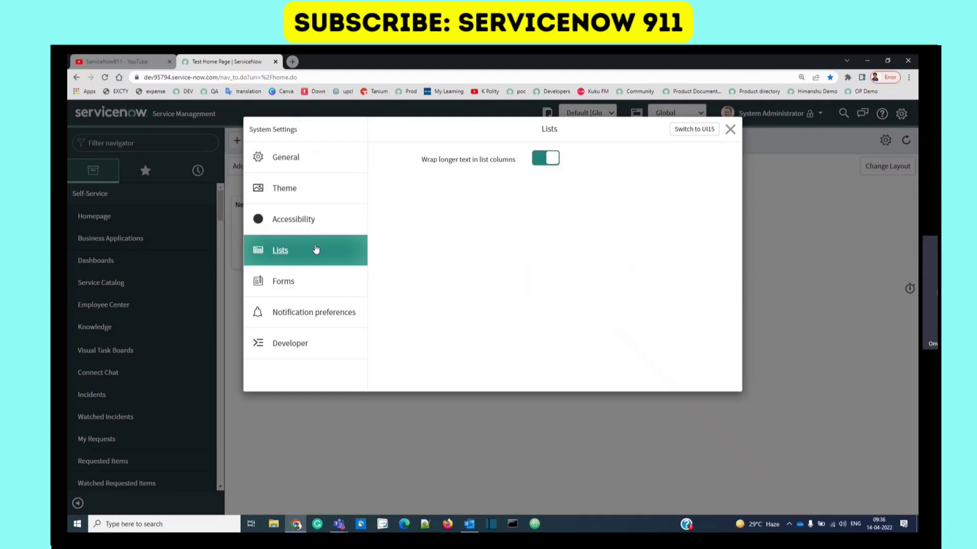
pyautogui.click(319, 282)
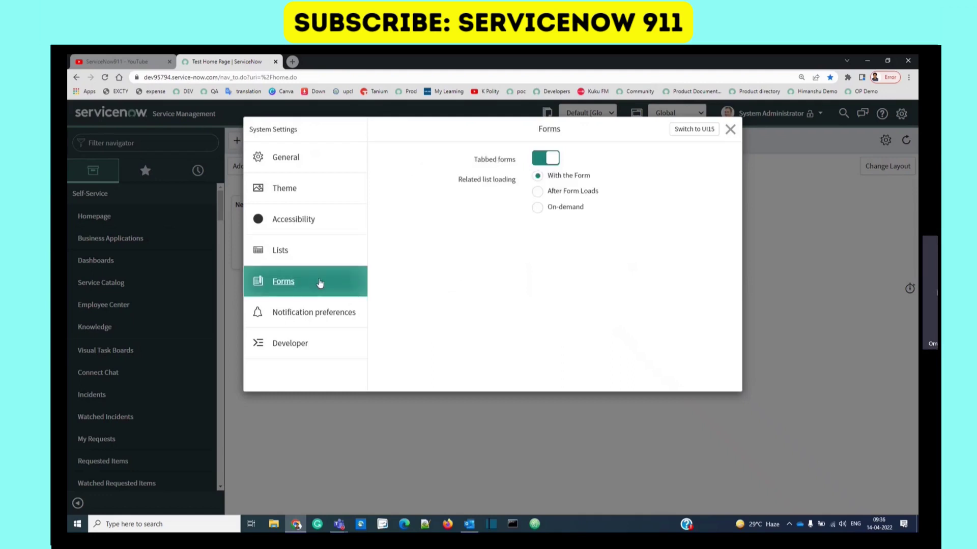
pyautogui.click(355, 323)
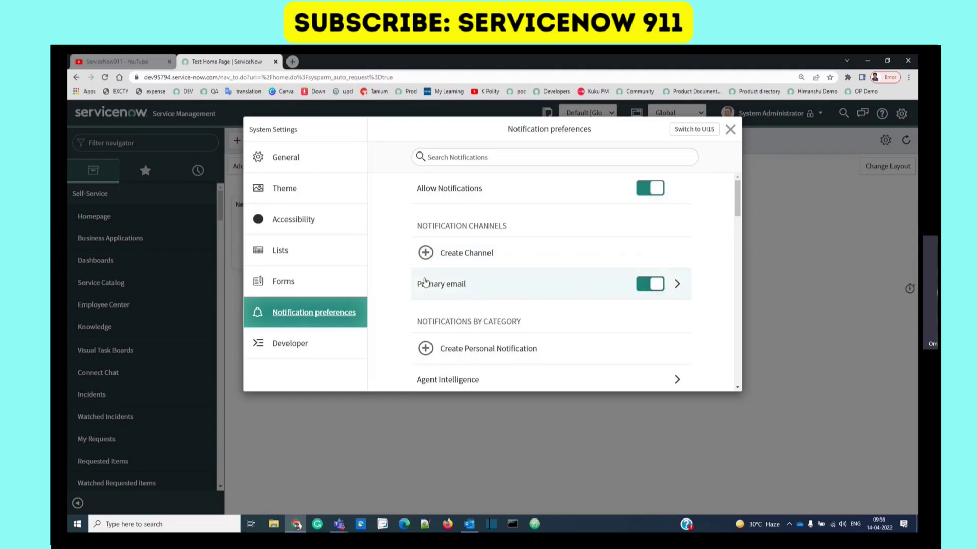
# On the Developer page, check the Application list keeping Global, then open the Update Set list.
pyautogui.scroll(-5, 426, 285)
pyautogui.scroll(5, 427, 290)
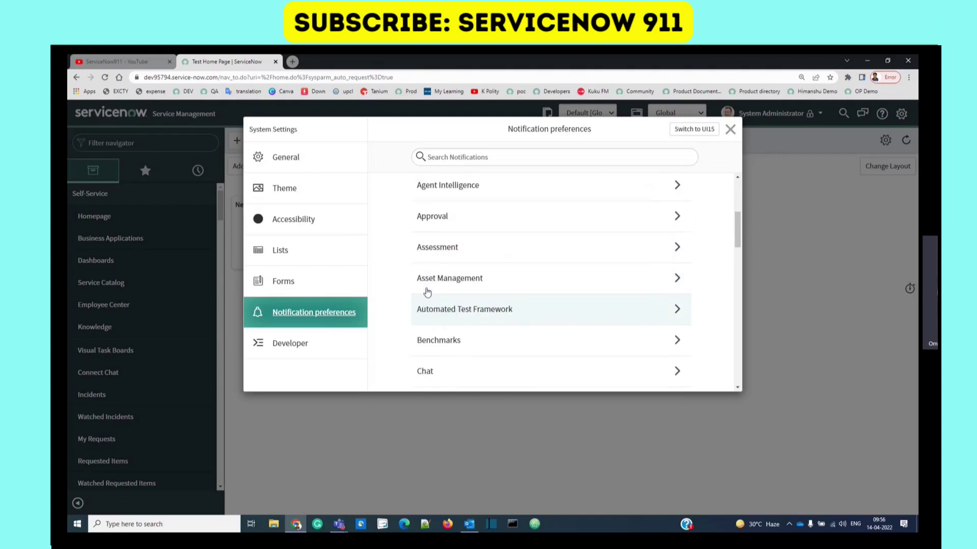
pyautogui.click(334, 345)
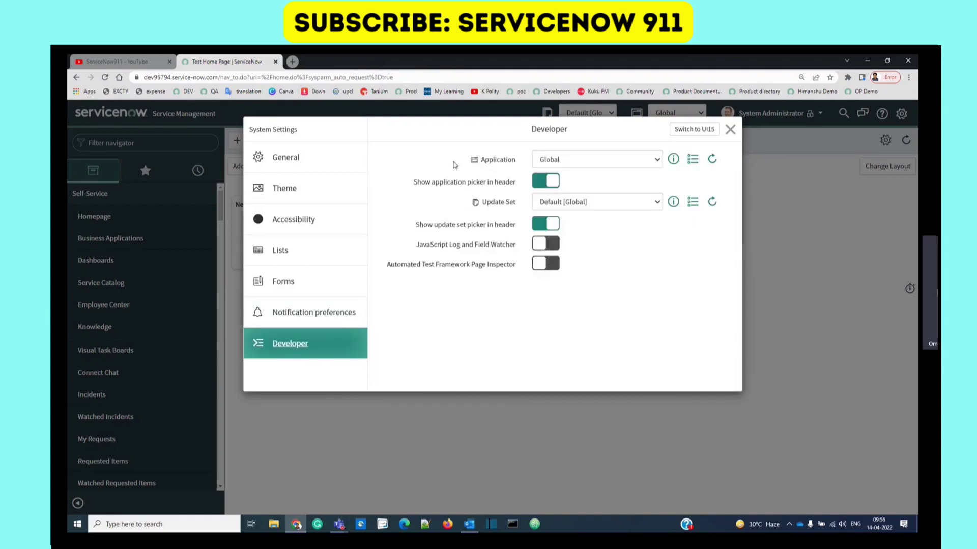
pyautogui.doubleClick(489, 160)
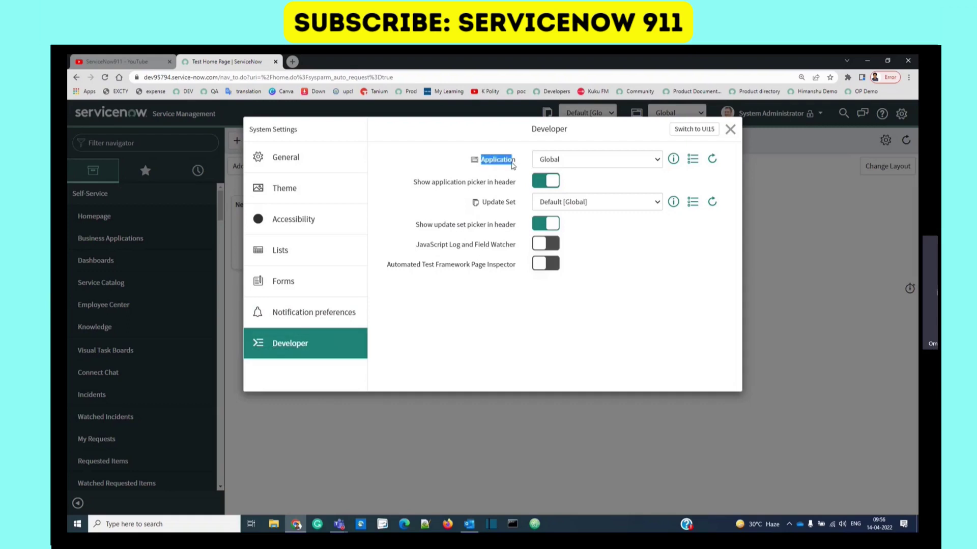
pyautogui.moveTo(481, 204); pyautogui.dragTo(516, 206)
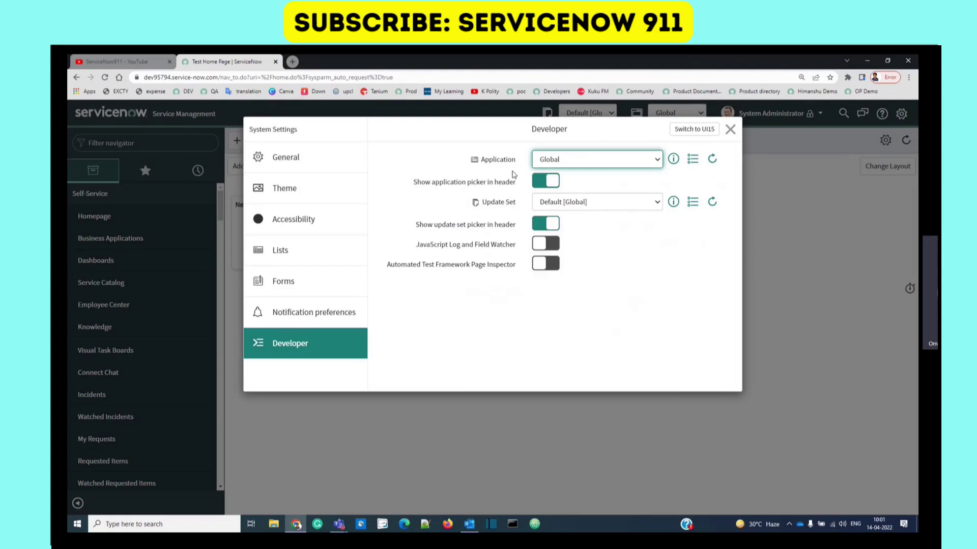
pyautogui.click(612, 160)
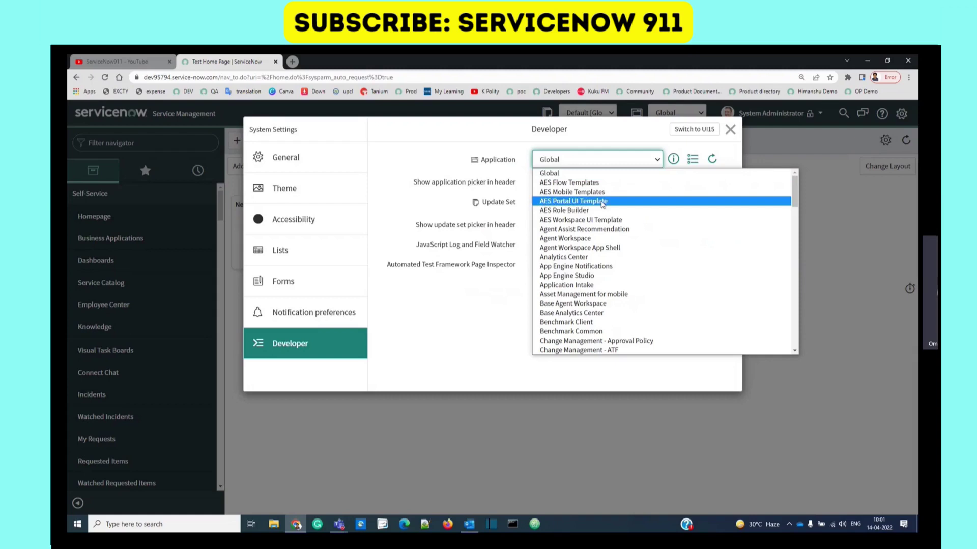
pyautogui.click(450, 174)
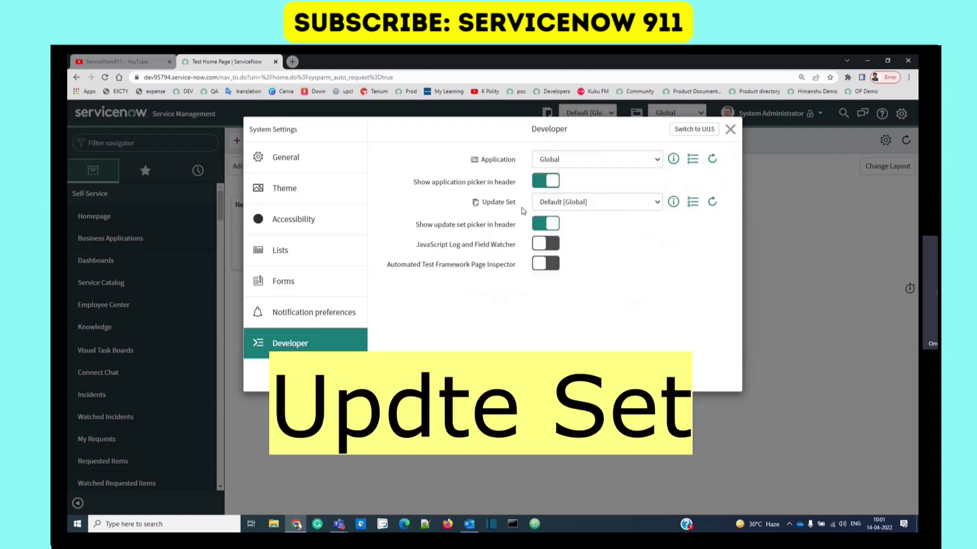
pyautogui.moveTo(518, 207); pyautogui.dragTo(482, 210)
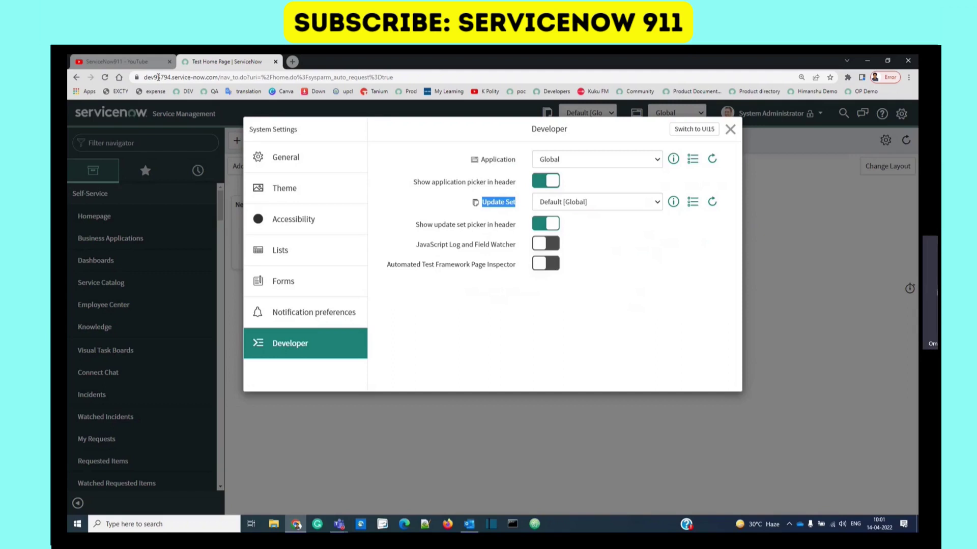
pyautogui.click(603, 206)
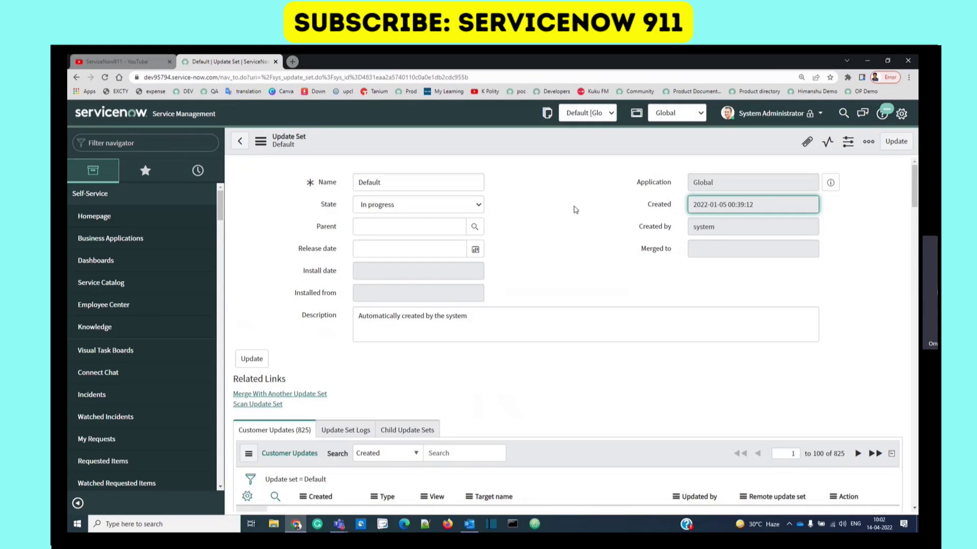
# Look over the Default update set record, then return to the Test Home Page.
pyautogui.moveTo(303, 144); pyautogui.dragTo(273, 146)
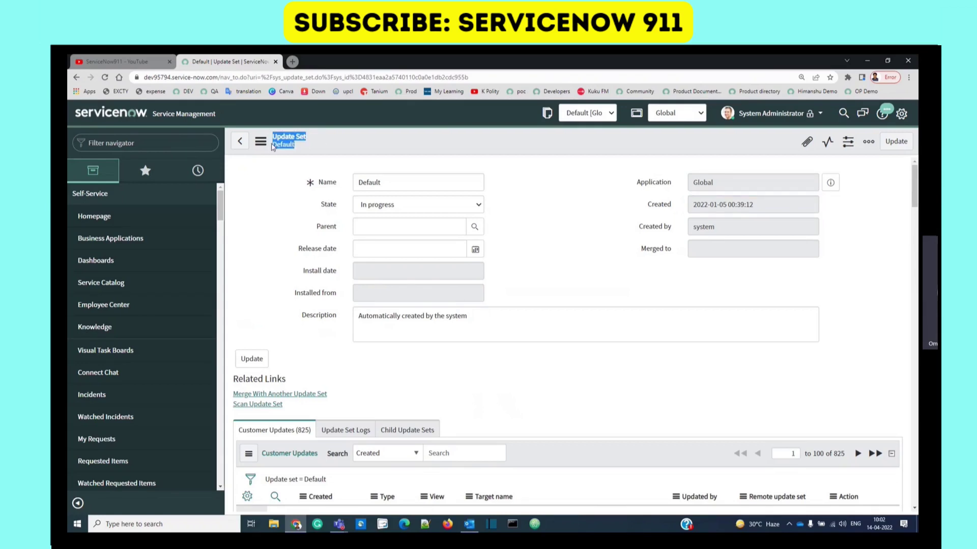
pyautogui.click(275, 178)
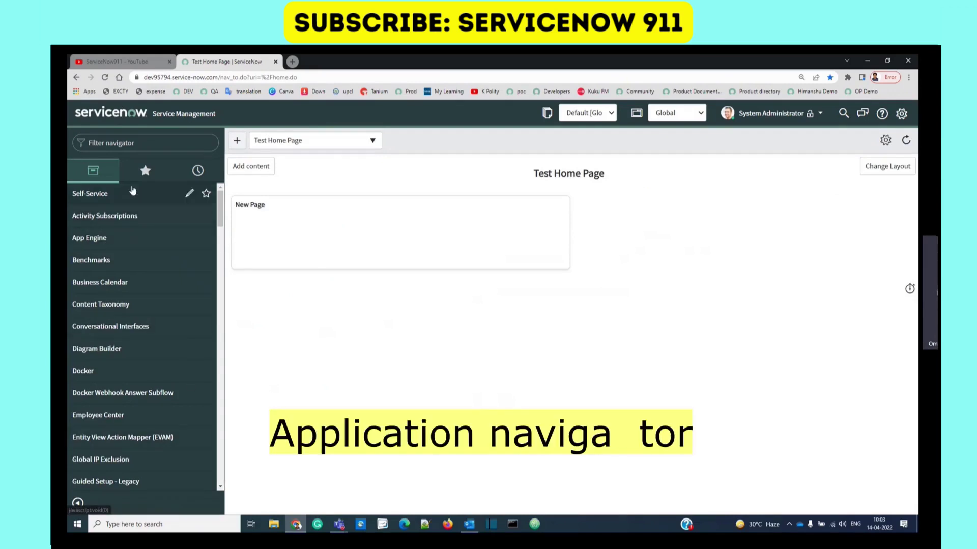
# Expand and collapse Self-Service, Activity Subscriptions and User Experience Analytics in the navigator.
pyautogui.scroll(-3, 120, 371)
pyautogui.scroll(3, 120, 371)
pyautogui.click(96, 193)
pyautogui.click(106, 193)
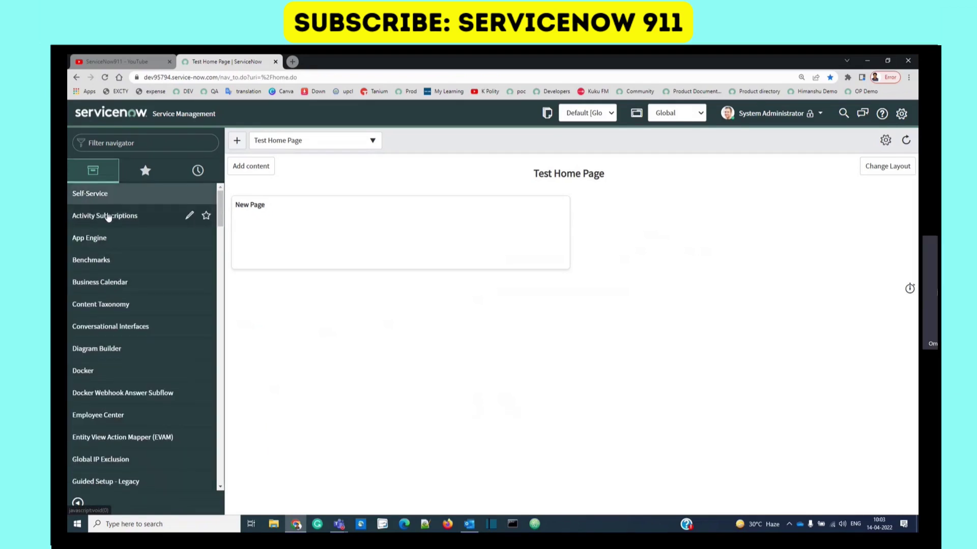
pyautogui.click(107, 216)
pyautogui.click(107, 216)
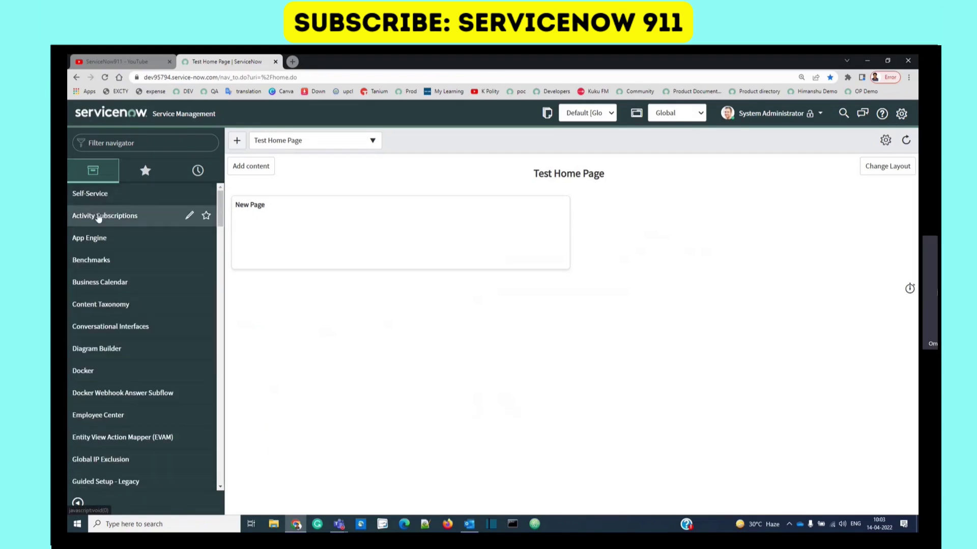
pyautogui.scroll(-10, 101, 347)
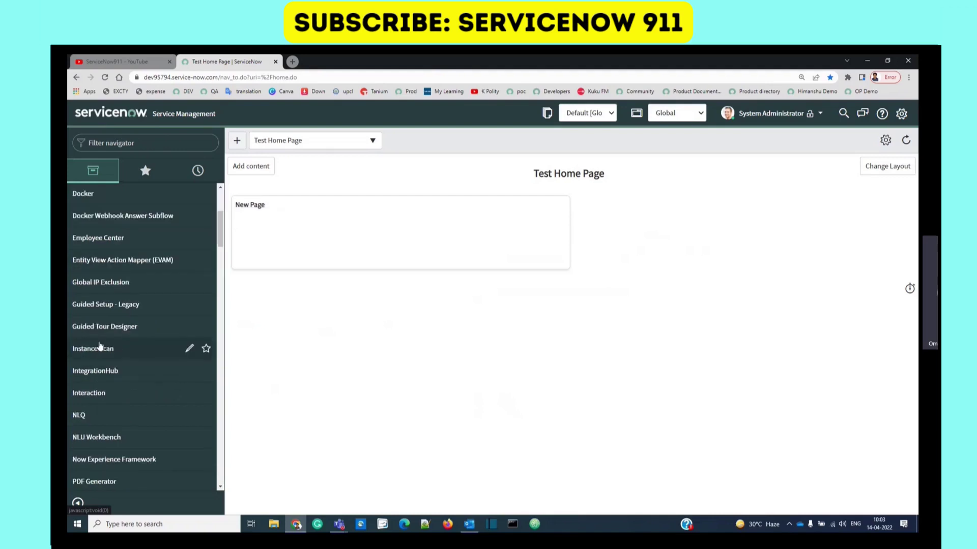
pyautogui.click(111, 292)
pyautogui.click(84, 290)
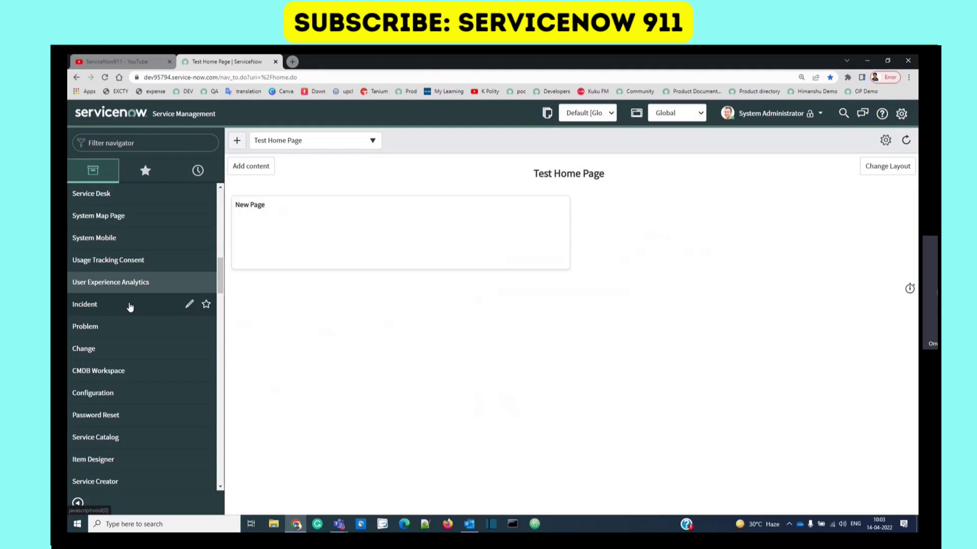
# Expand the Incident application and start a new incident record with Create New.
pyautogui.click(130, 307)
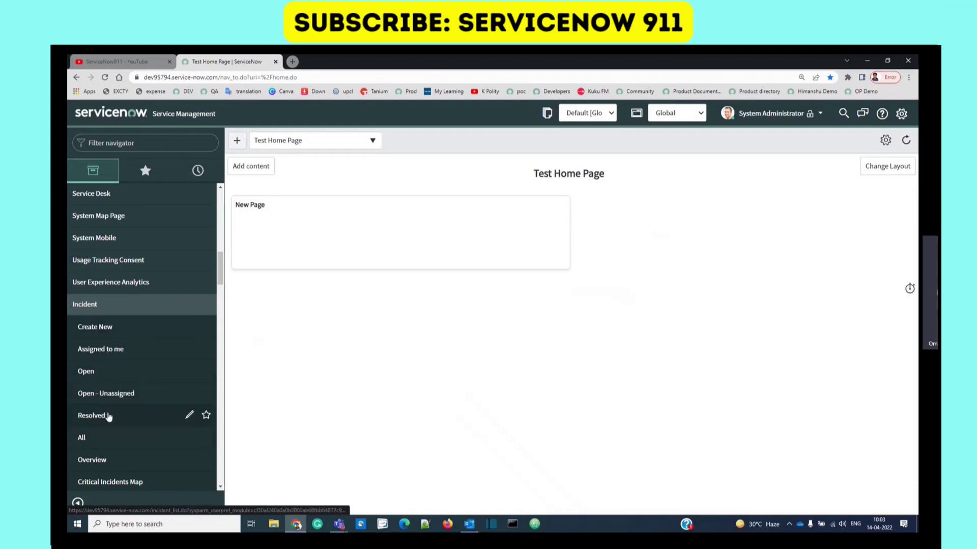
pyautogui.scroll(-2, 139, 257)
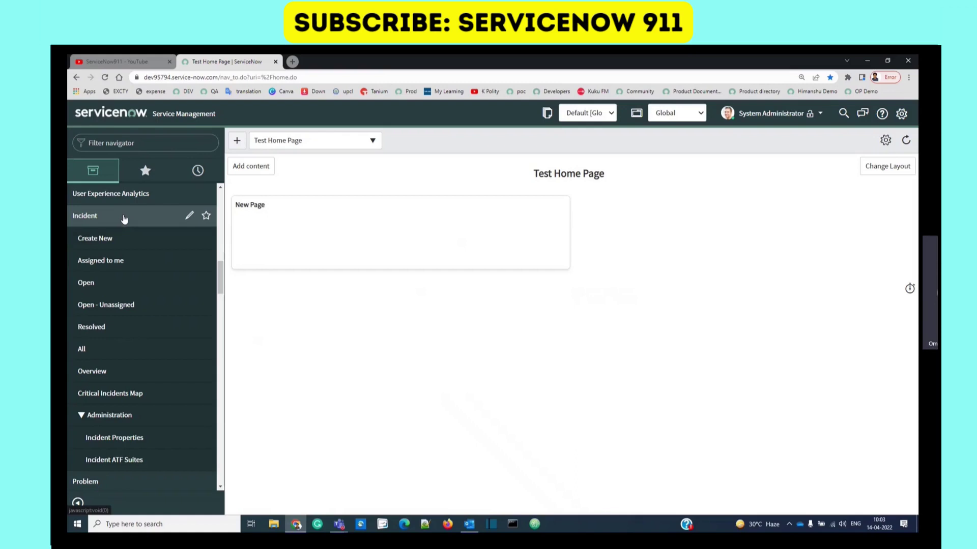
pyautogui.click(111, 242)
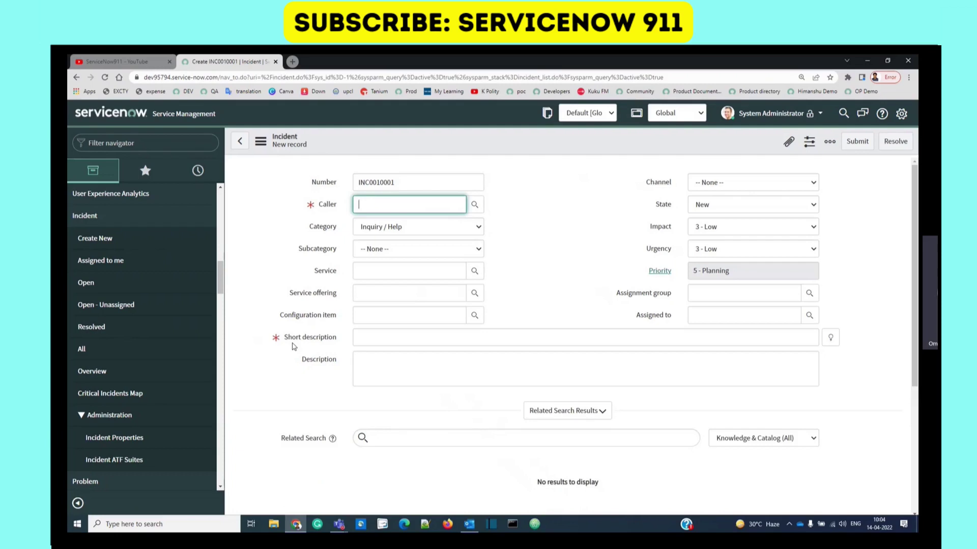
pyautogui.click(377, 343)
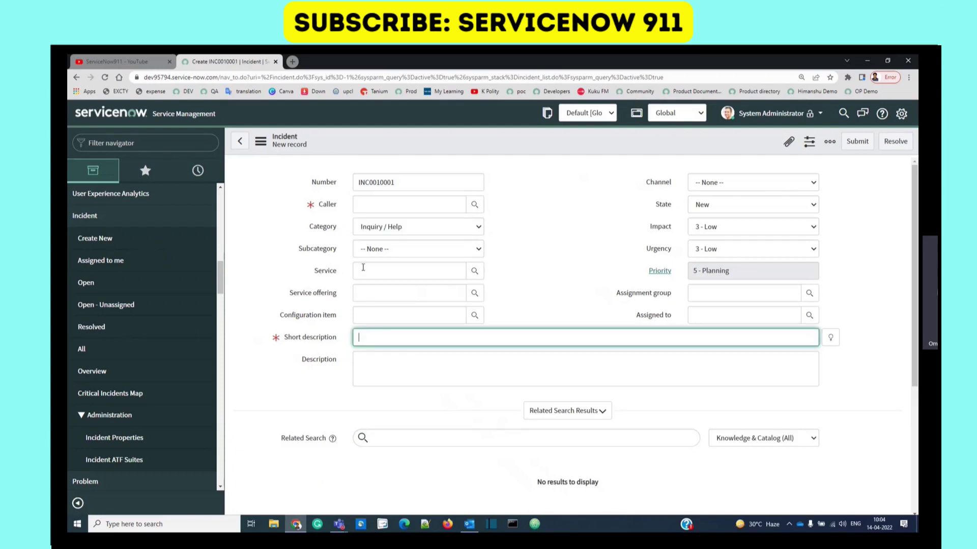
pyautogui.click(382, 362)
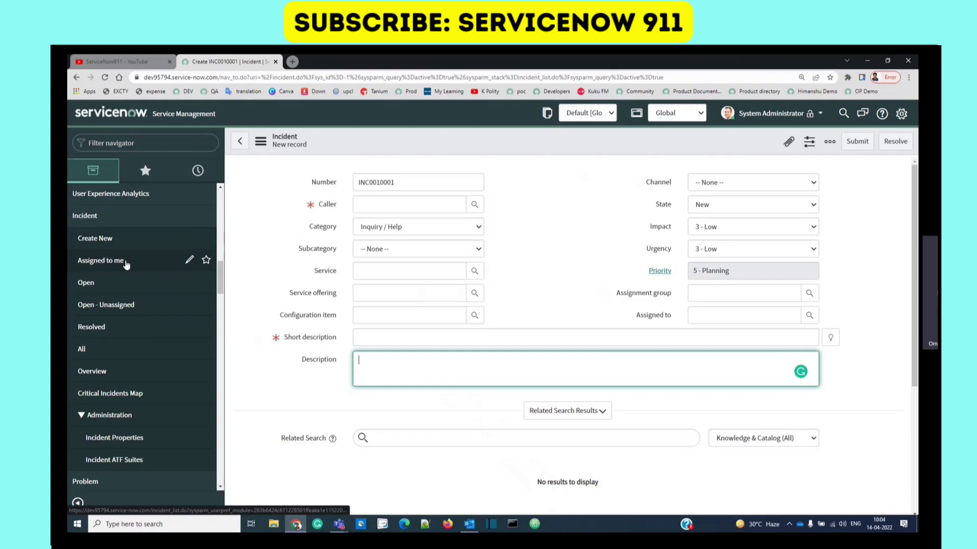
# Open Incident > Assigned to me in a new tab, view it, then return to the incident form.
pyautogui.middleClick(91, 262)
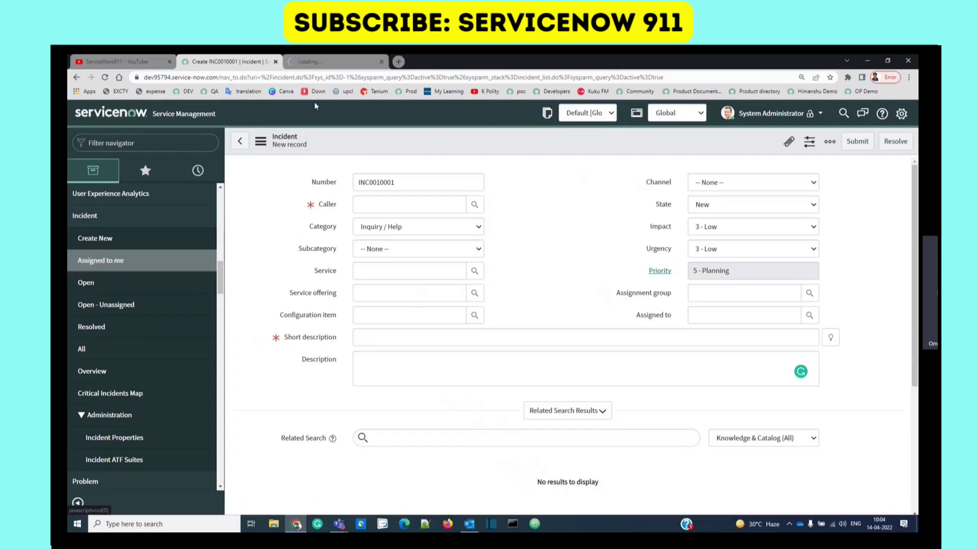
pyautogui.click(328, 59)
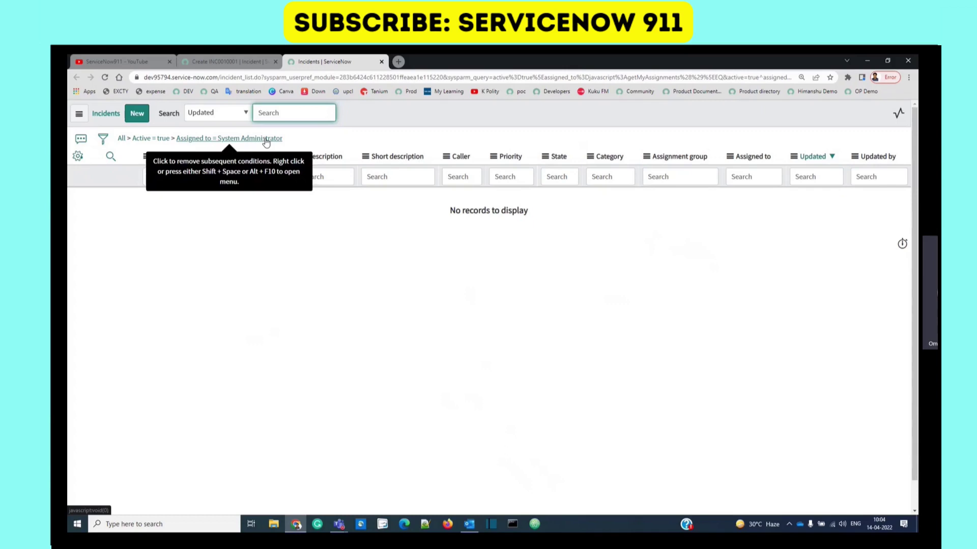
pyautogui.click(218, 59)
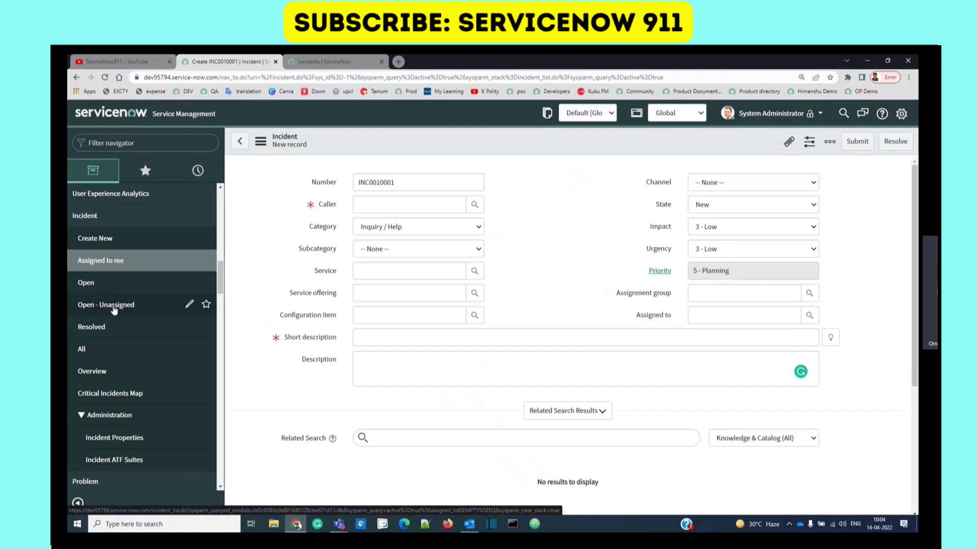
pyautogui.click(135, 217)
pyautogui.click(134, 217)
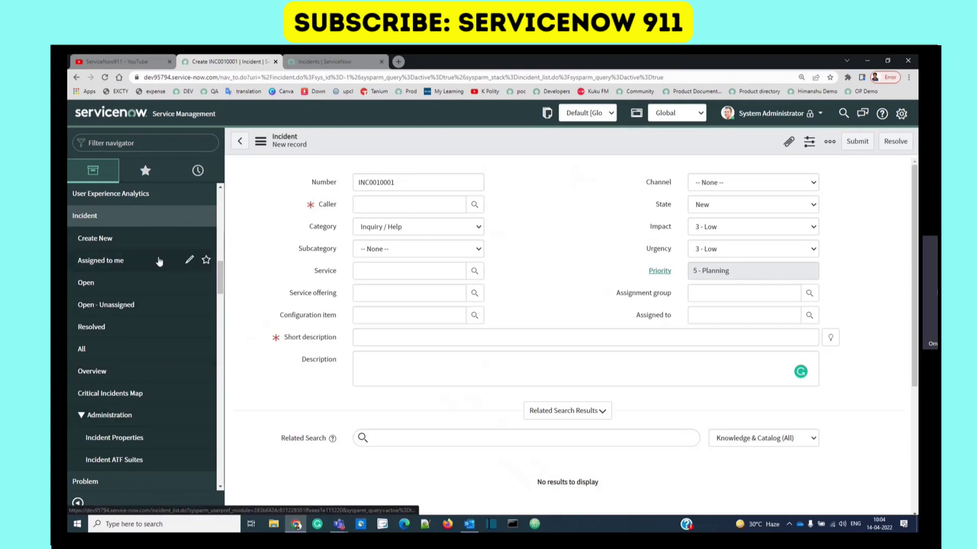
# From the list of 40 active incidents, start a new incident numbered INC0010002.
pyautogui.click(94, 284)
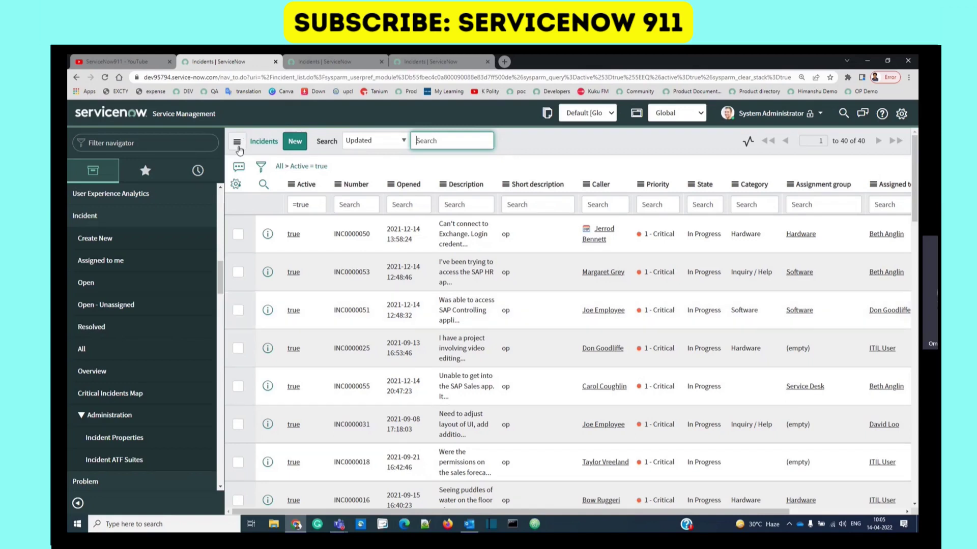
pyautogui.moveTo(280, 147); pyautogui.dragTo(250, 151)
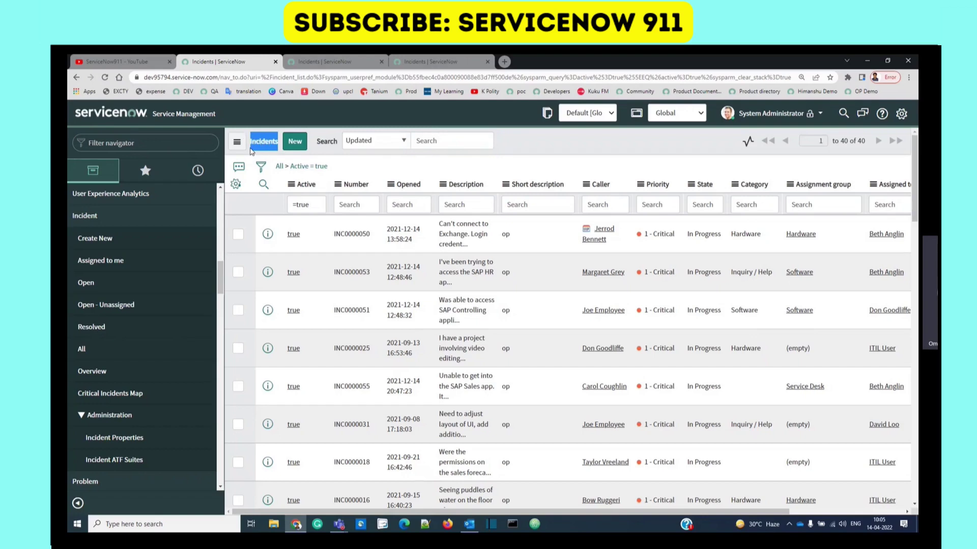
pyautogui.click(351, 165)
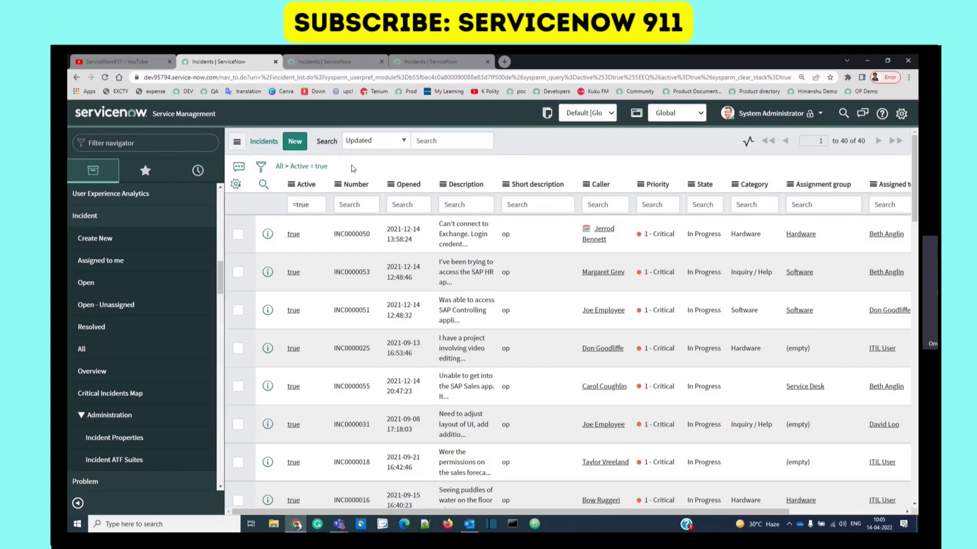
pyautogui.click(296, 145)
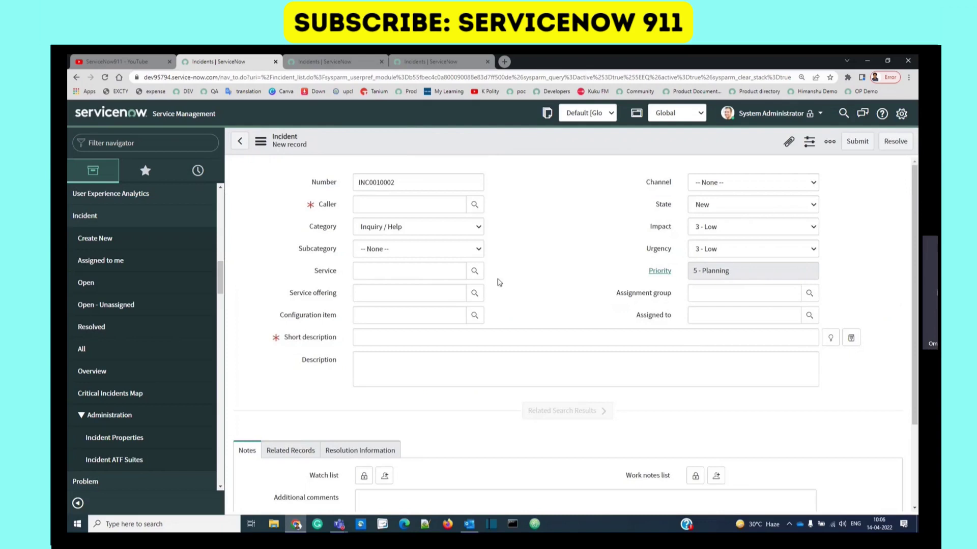
# Submit INC0010002 with a caller matching 'a' and 'test' as its short description and description.
pyautogui.click(397, 203)
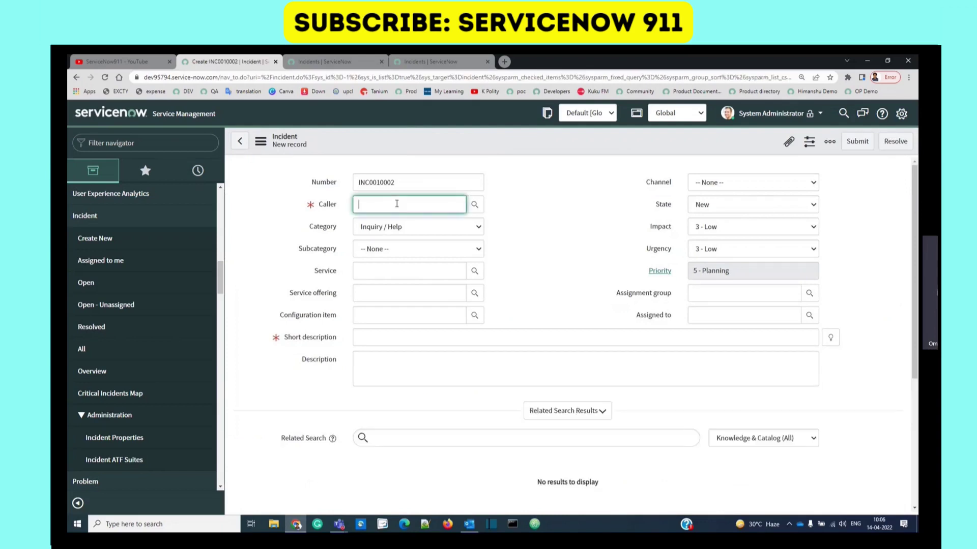
pyautogui.write('a')
pyautogui.click(410, 229)
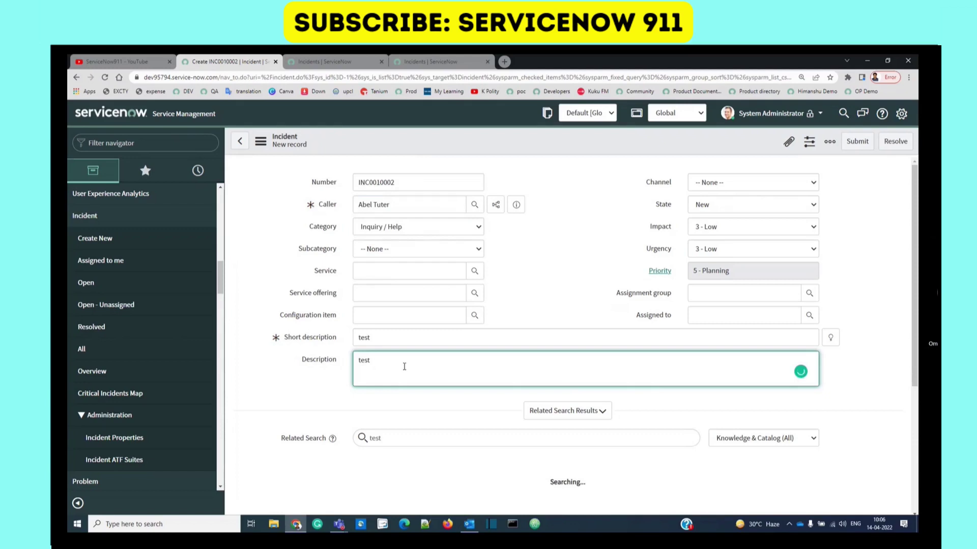
pyautogui.click(588, 279)
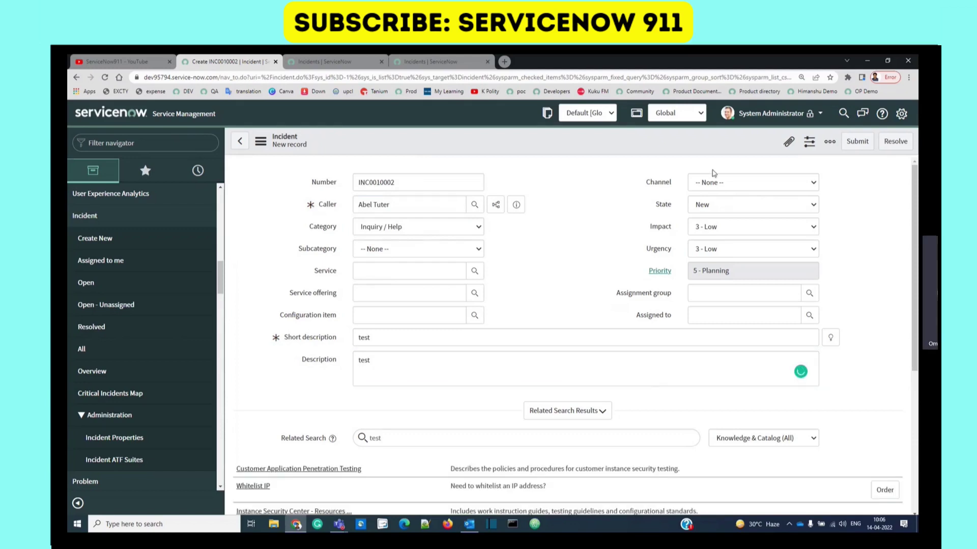
pyautogui.click(860, 142)
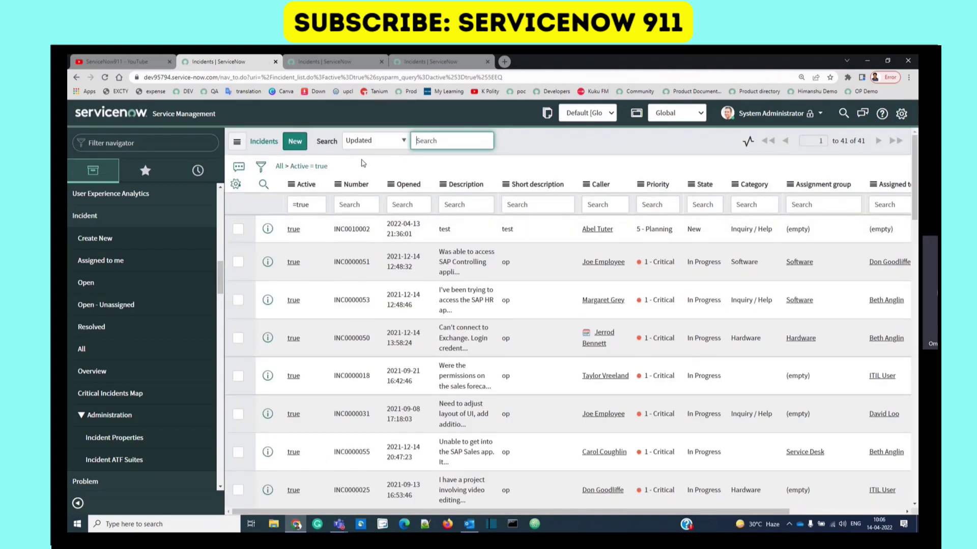
# Edit the new incident's short description inline in the list, then close the editor.
pyautogui.moveTo(469, 237); pyautogui.dragTo(434, 234)
pyautogui.doubleClick(516, 229)
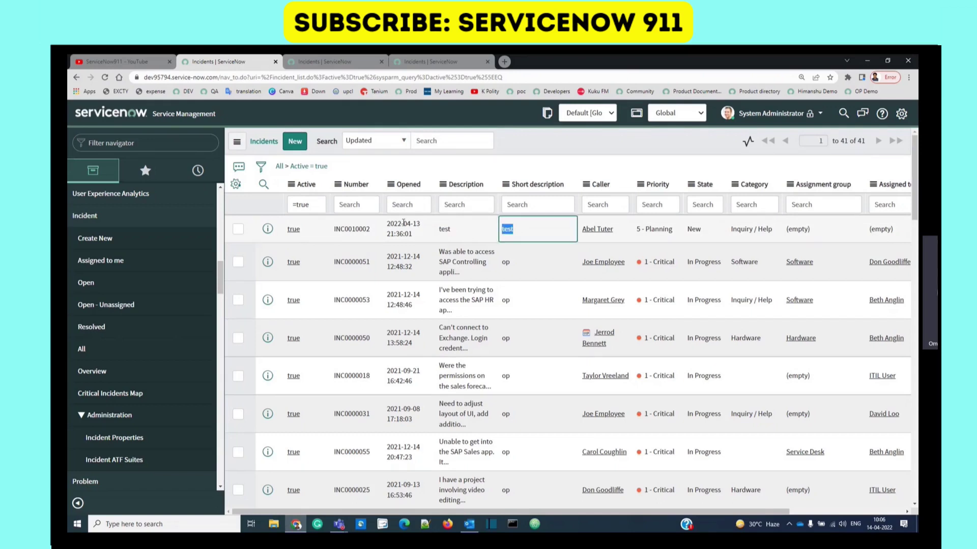
pyautogui.click(753, 229)
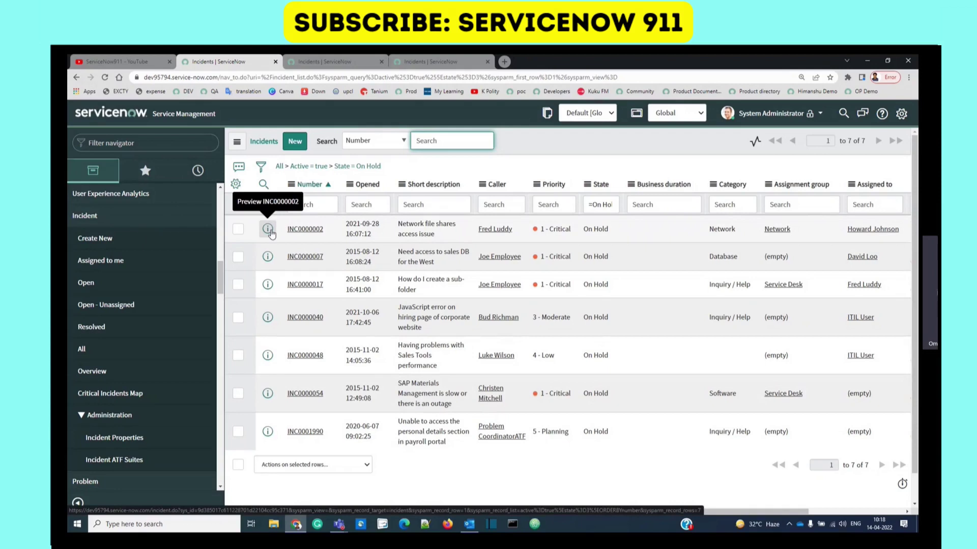
# Open incident INC0000002 in its own tab and switch between it and the incident list tab.
pyautogui.middleClick(303, 232)
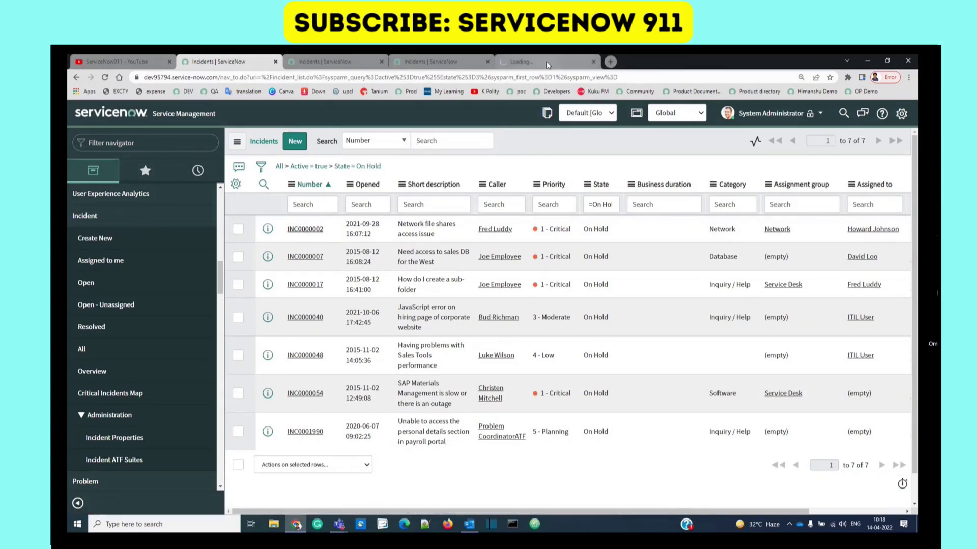
pyautogui.click(552, 61)
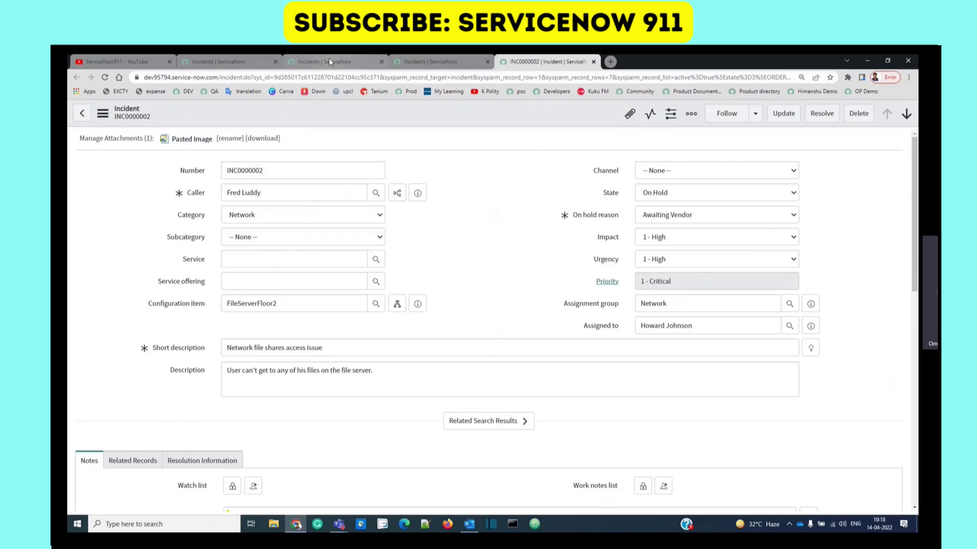
pyautogui.click(431, 62)
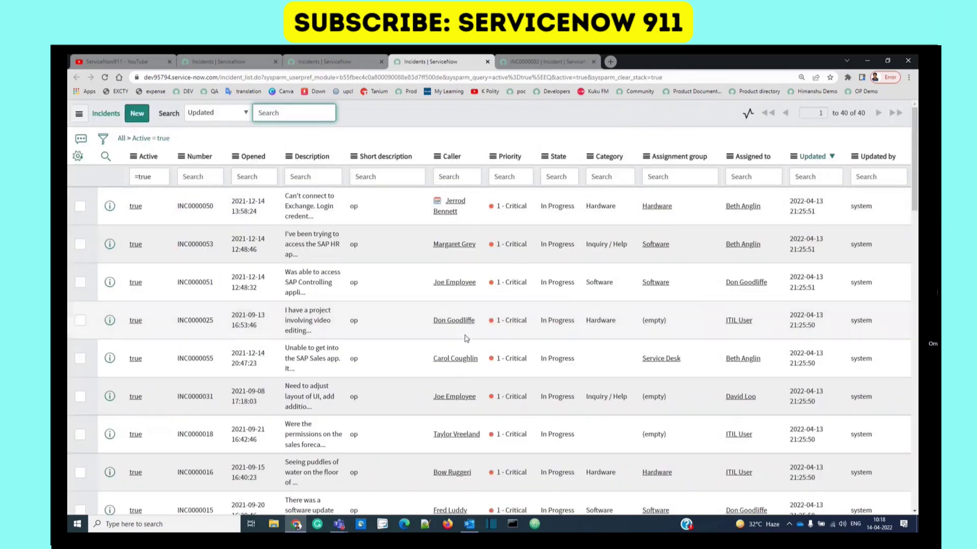
pyautogui.click(544, 61)
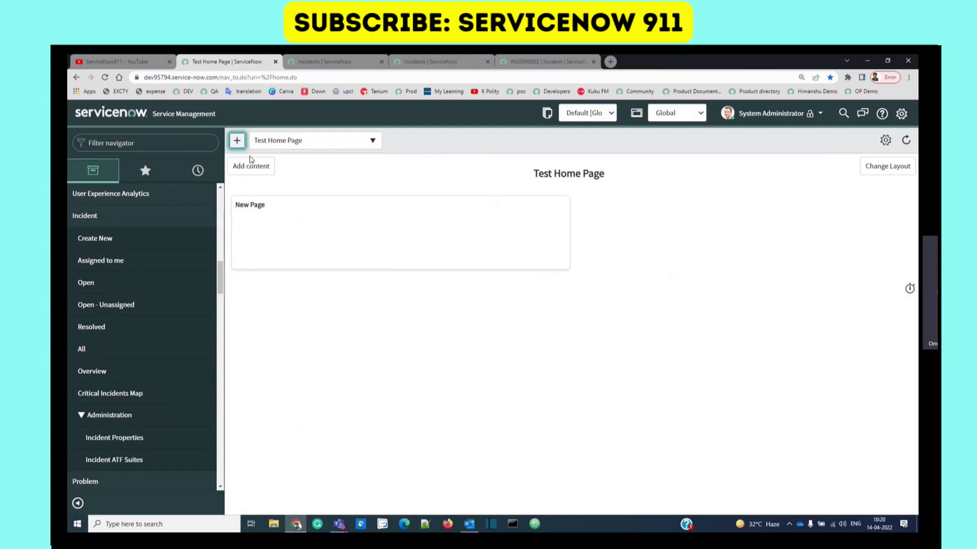
# Leave the home page selection unchanged and bring the empty Assigned to me incidents tab forward.
pyautogui.click(329, 149)
pyautogui.click(328, 147)
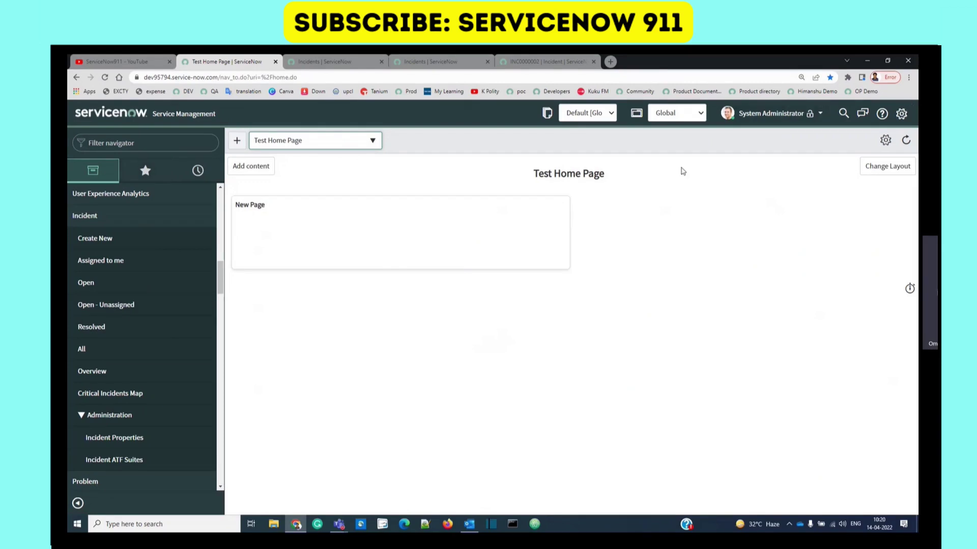
pyautogui.hotkey('ctrl', 'Tab')
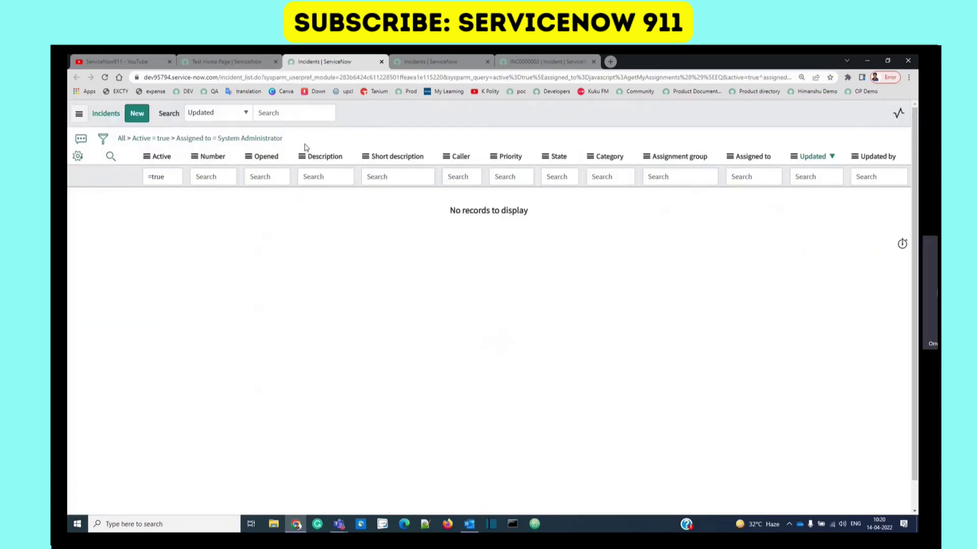